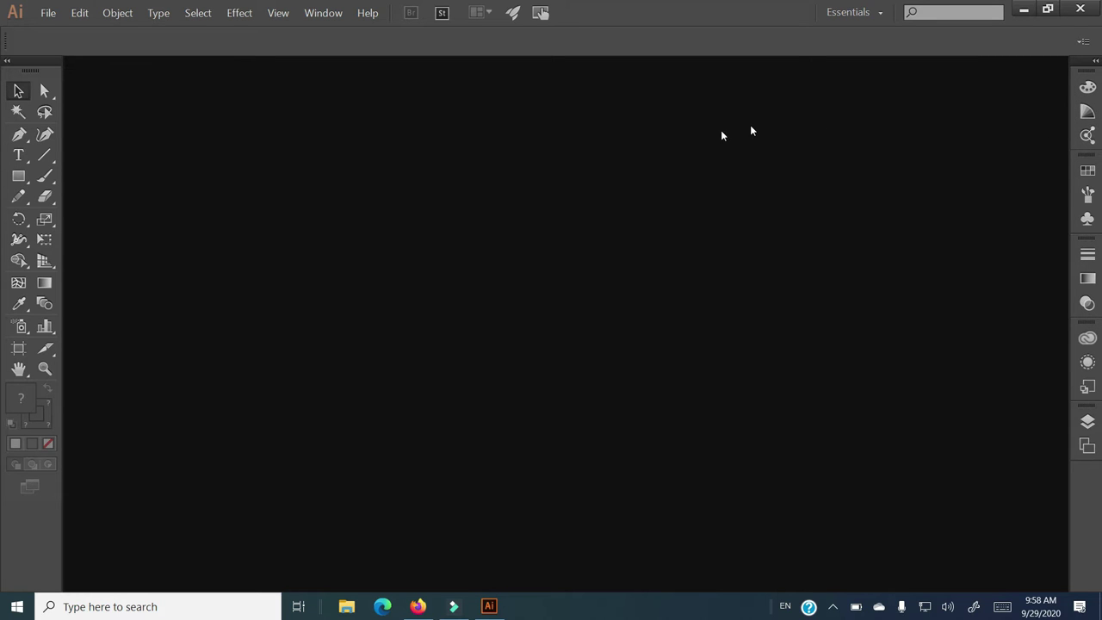
Create a new document with the Print profile, one Letter-size artboard and units set to Pixels
left_click(47, 12)
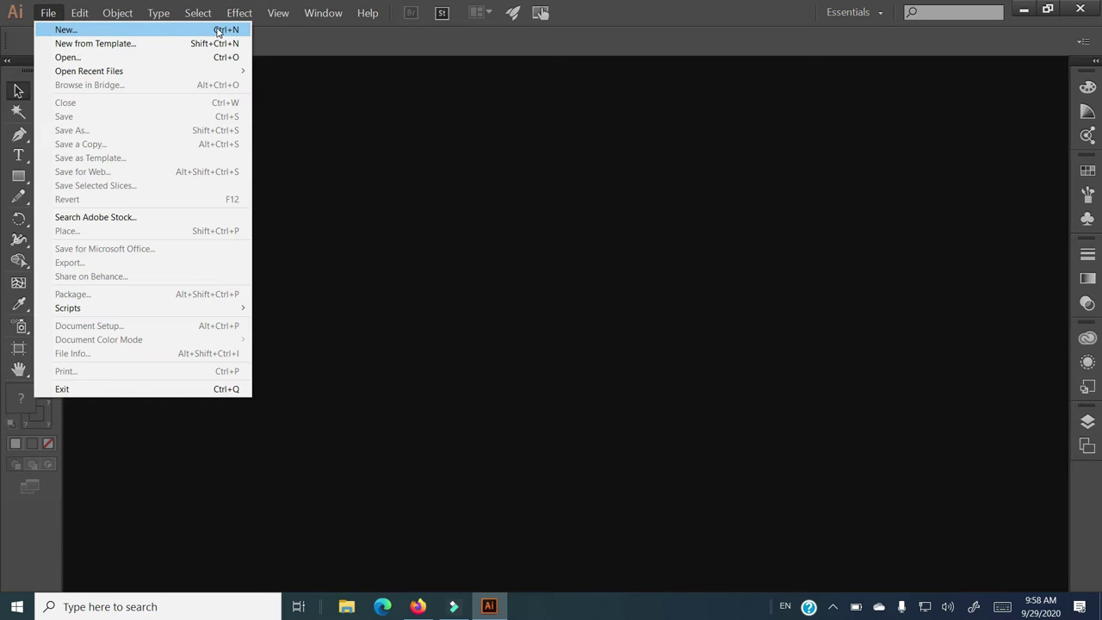
left_click(98, 33)
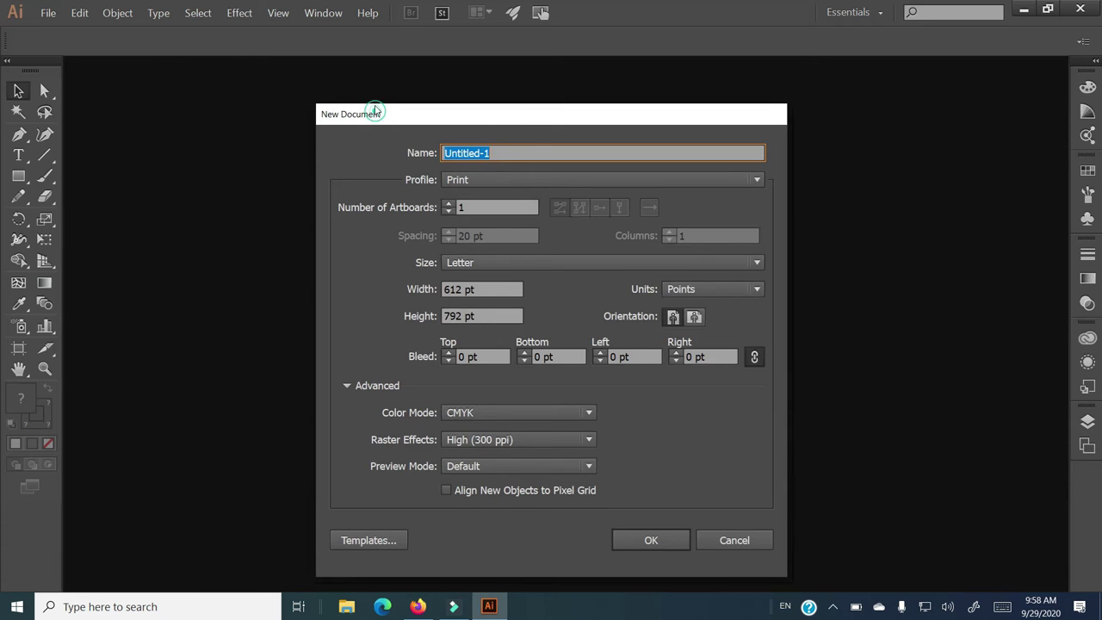
left_click_drag(376, 111, 371, 85)
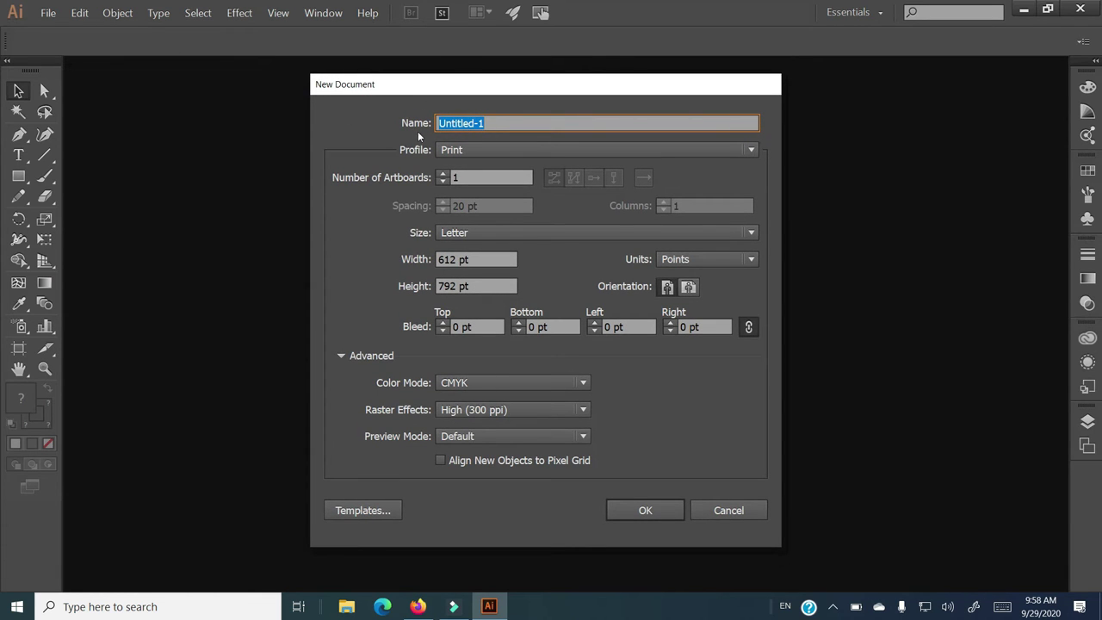
left_click(462, 149)
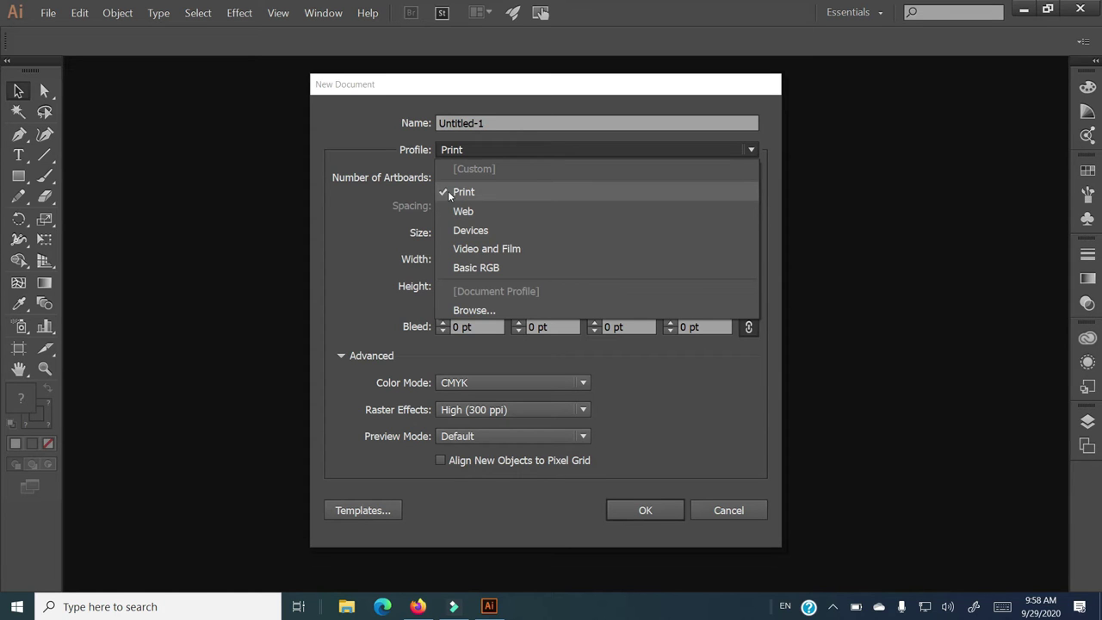
left_click(466, 191)
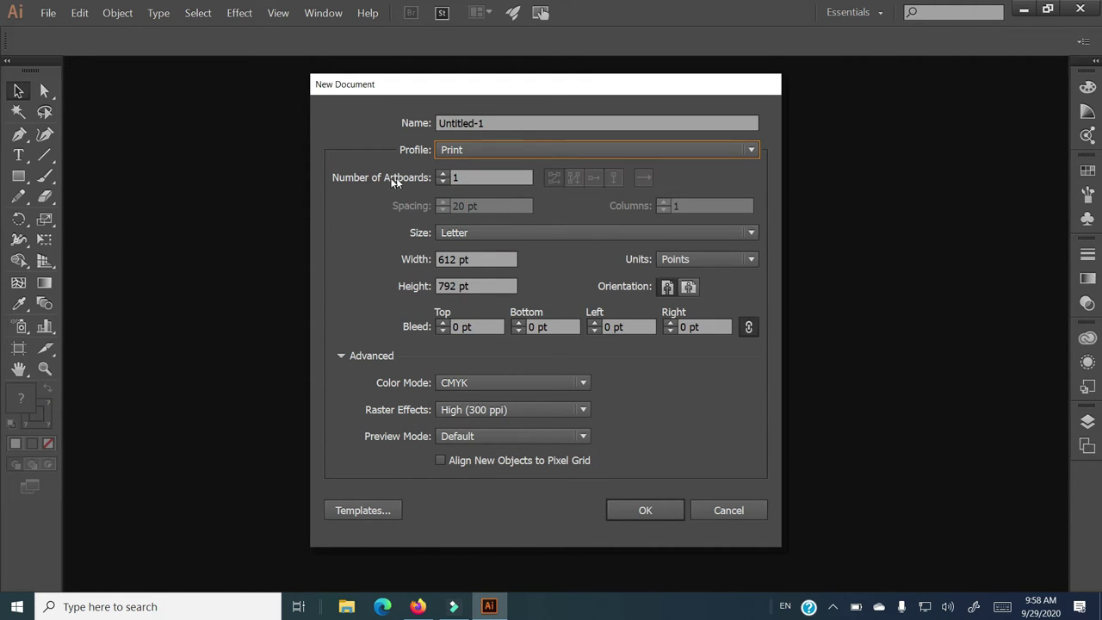
double_click(458, 177)
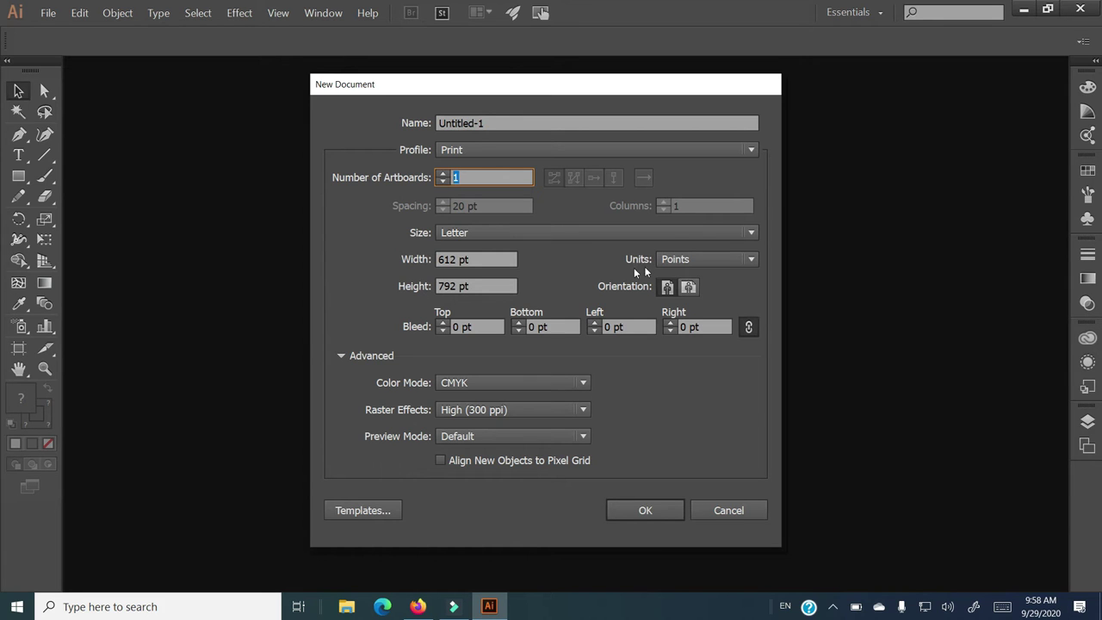
left_click(676, 260)
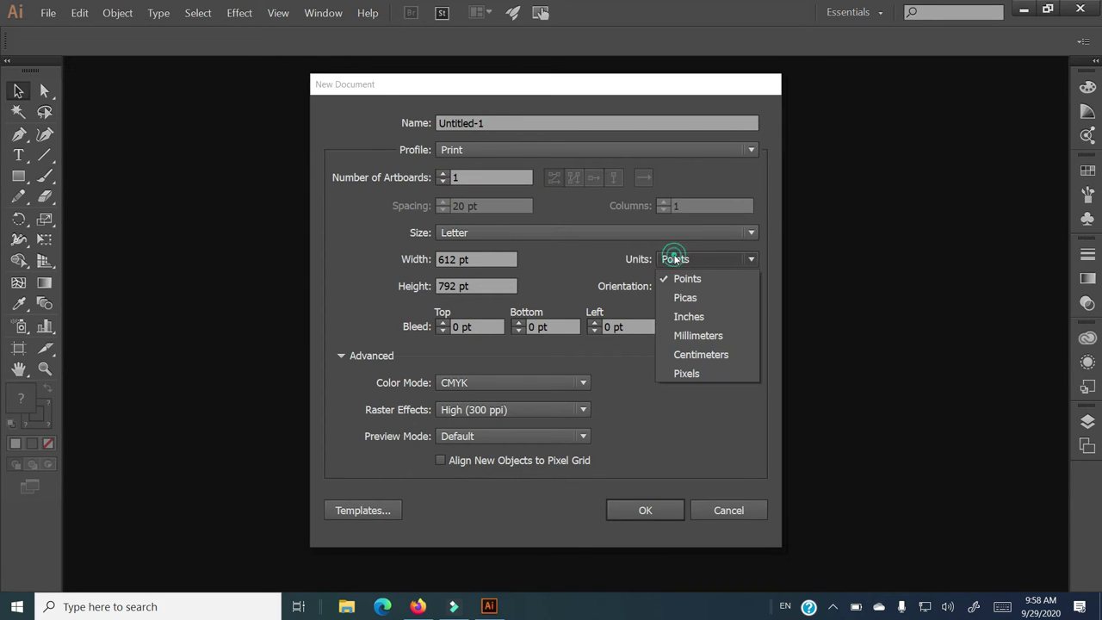
left_click(697, 373)
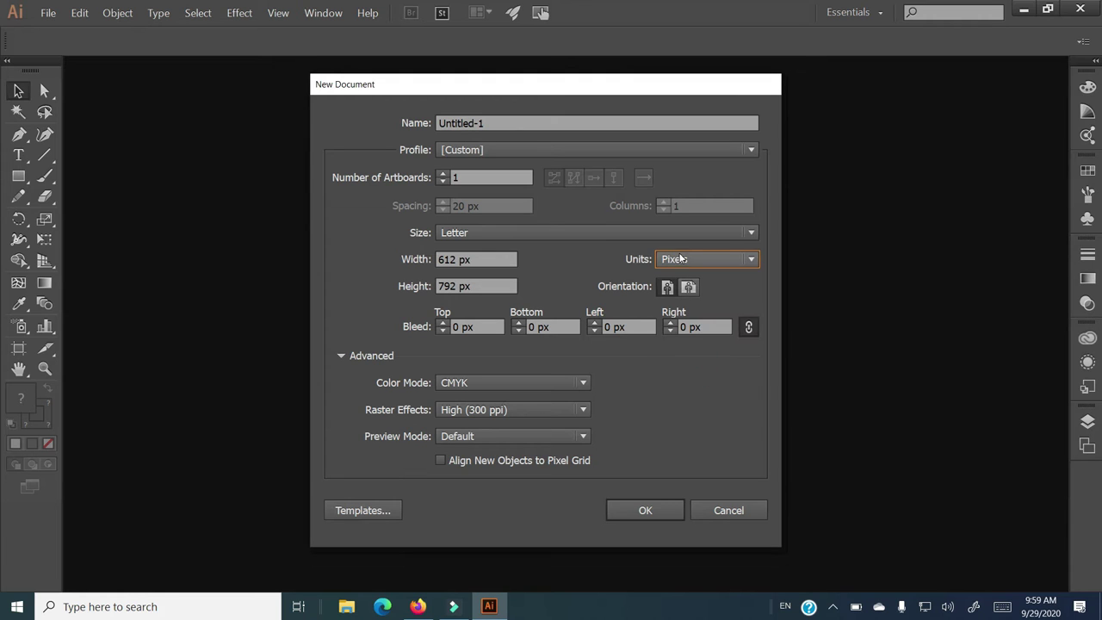
left_click(628, 510)
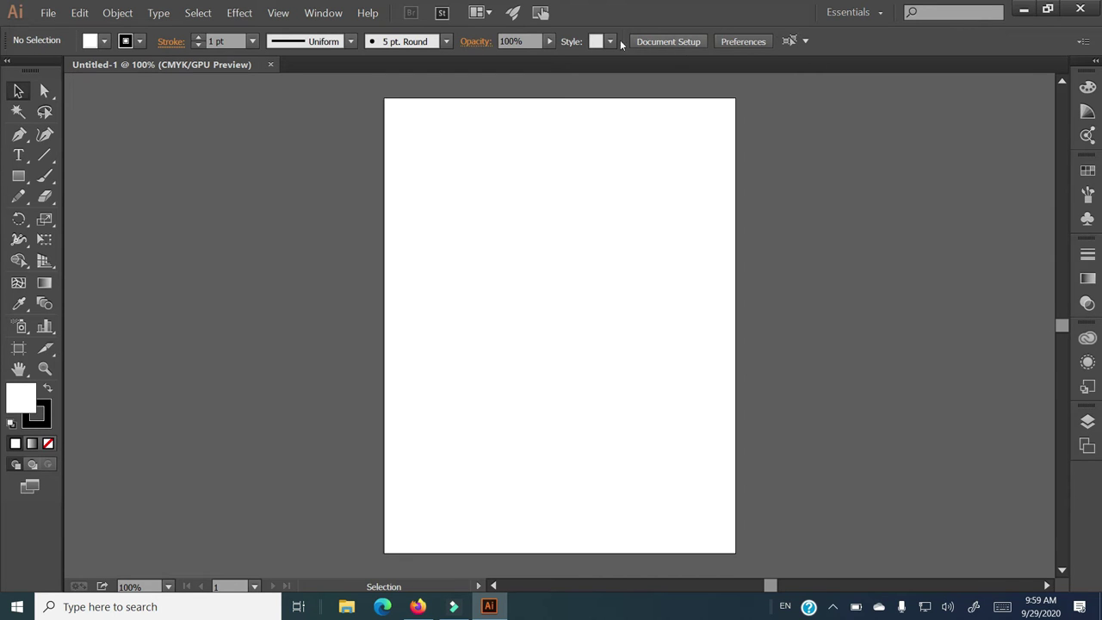
left_click(104, 44)
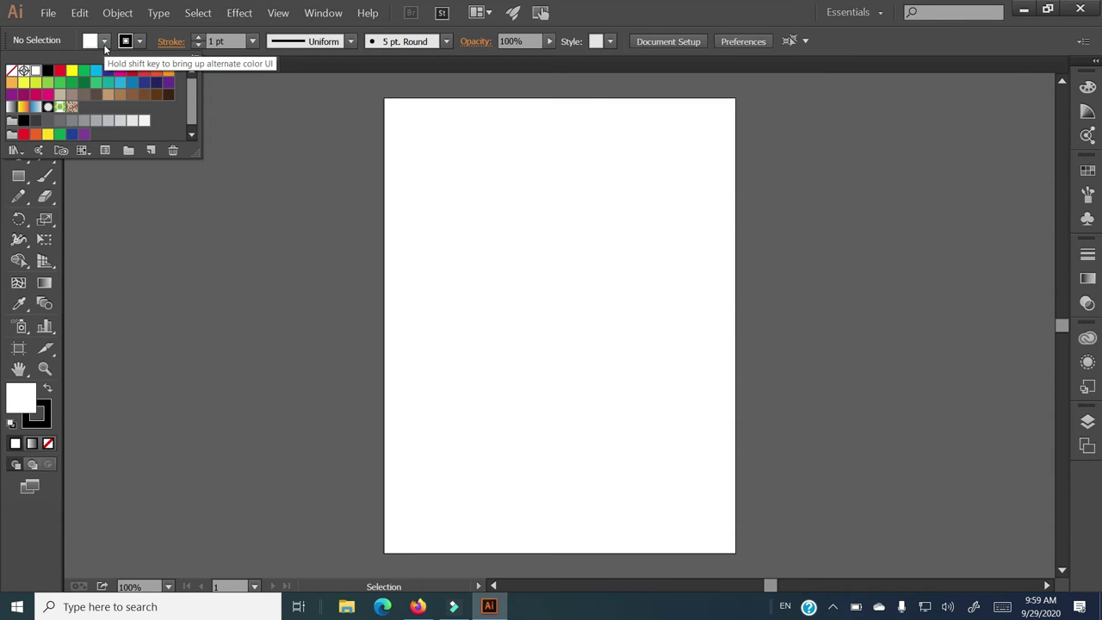
left_click(141, 44)
left_click(140, 44)
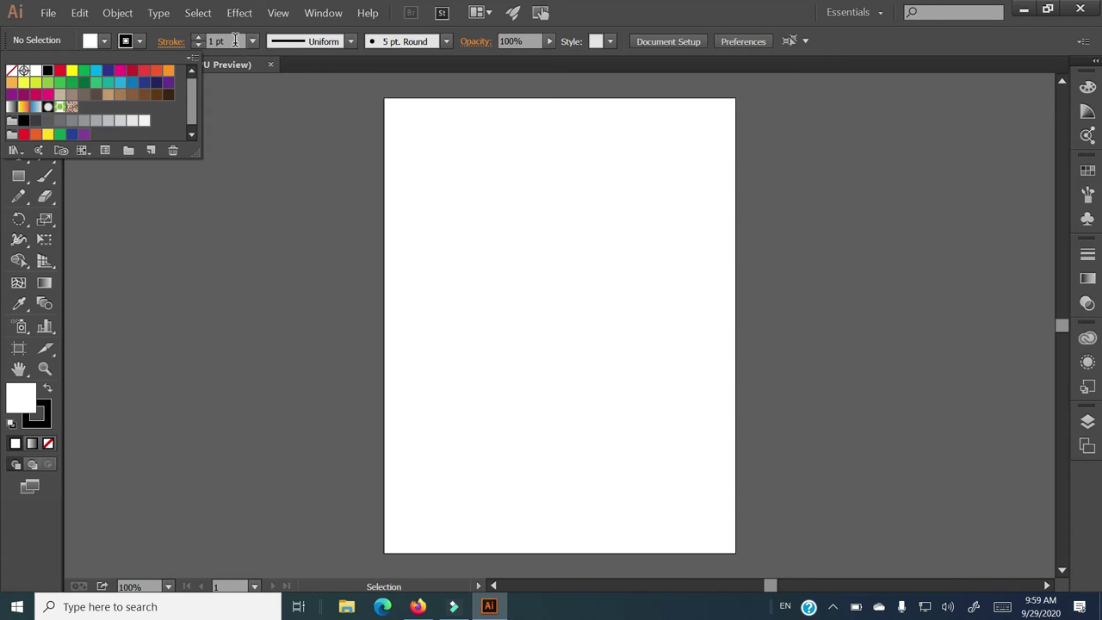
left_click(265, 101)
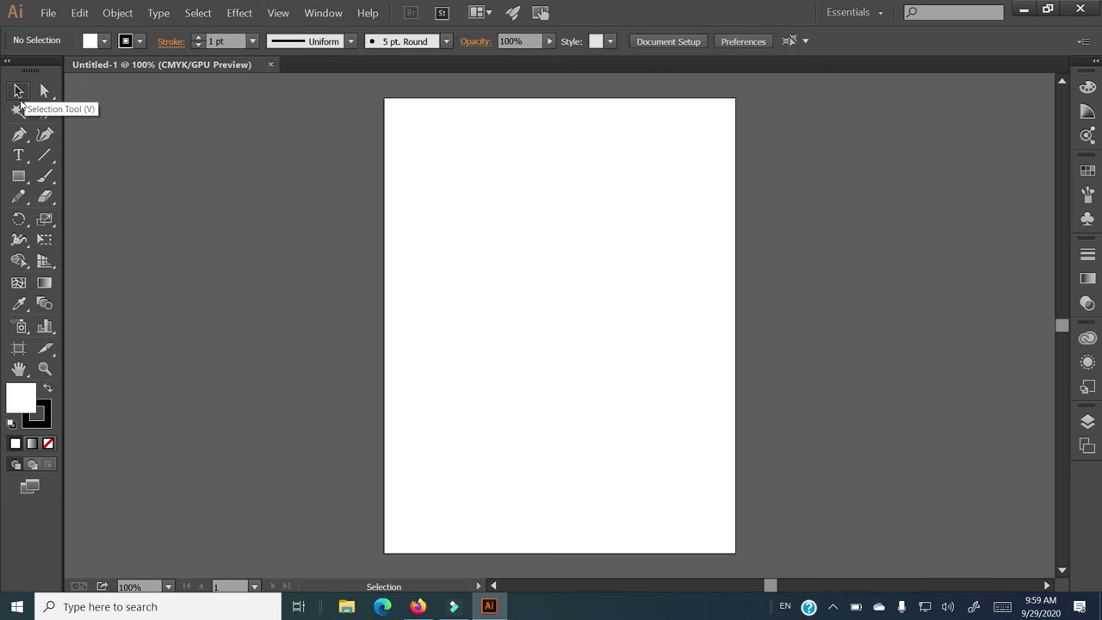
Draw a rectangle in the upper half of the artboard and move it slightly lower
left_click(18, 94)
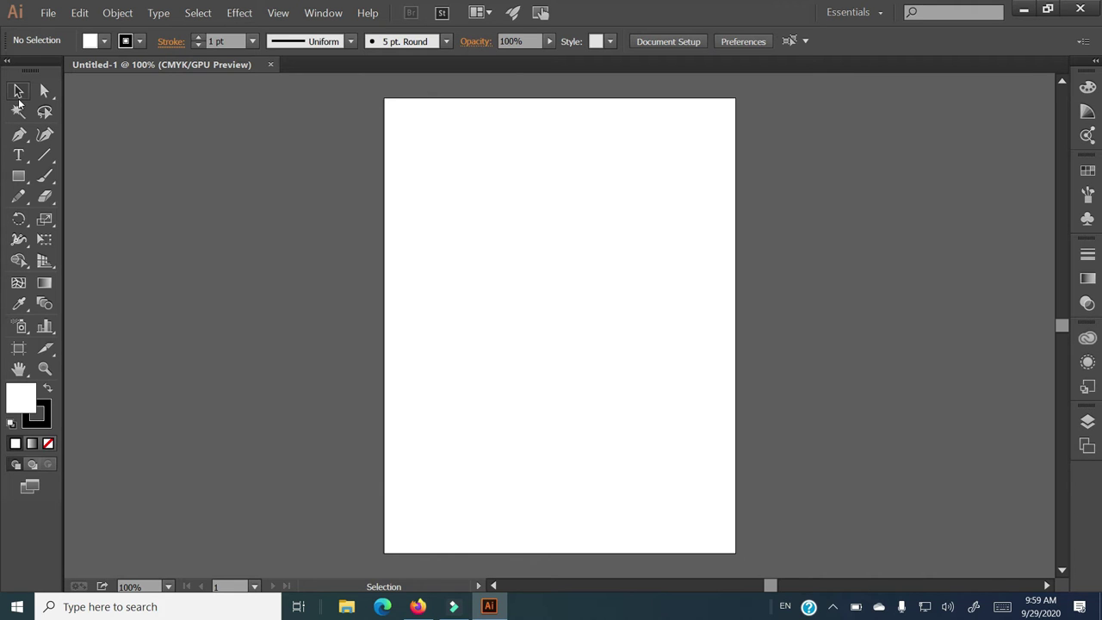
left_click(18, 177)
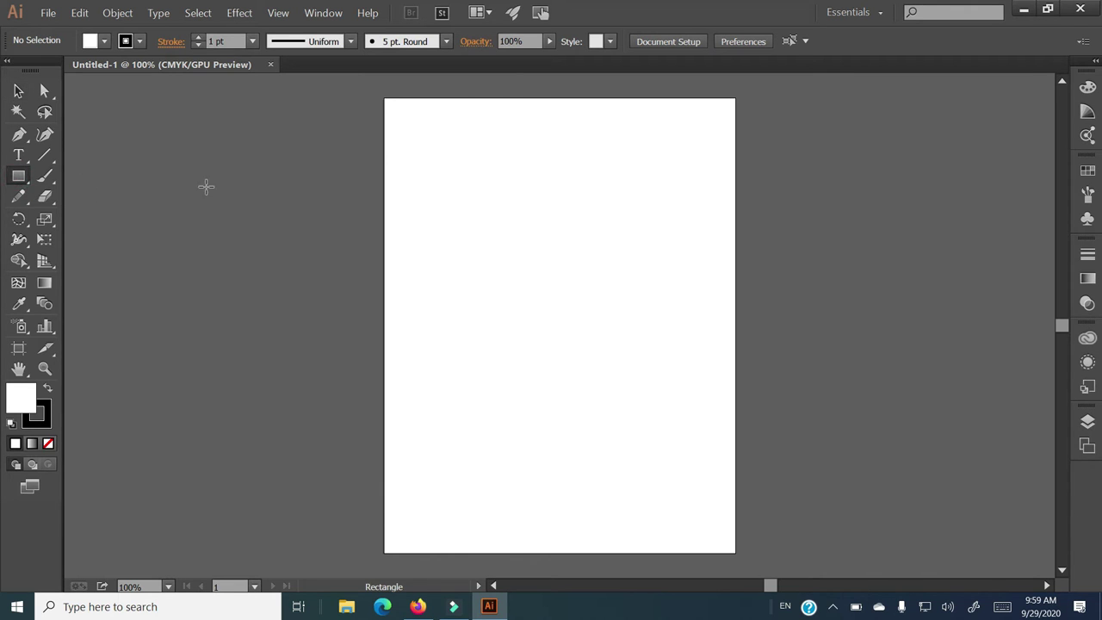
left_click_drag(455, 191, 629, 328)
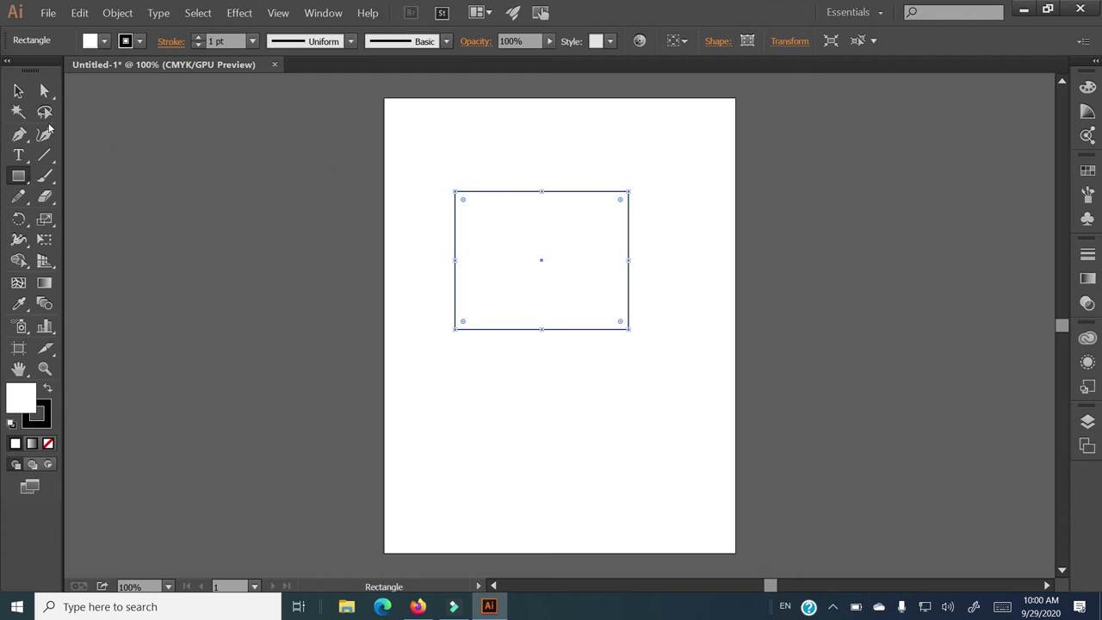
left_click(18, 93)
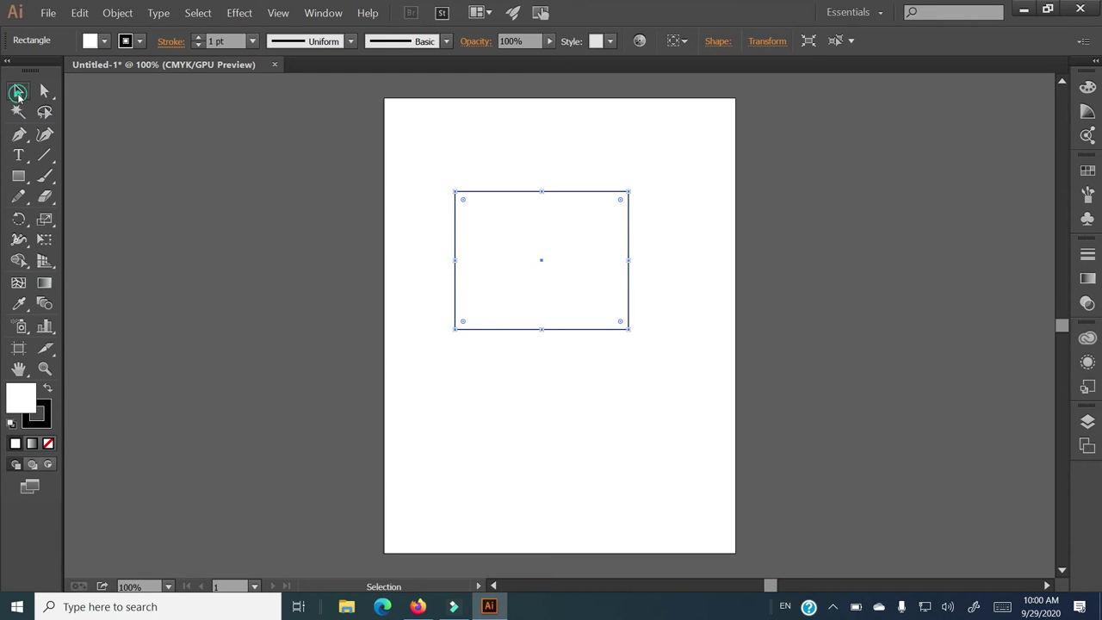
mouse_move(572, 194)
left_mouse_down()
mouse_move(648, 144)
mouse_move(560, 204)
left_mouse_up()
left_click_drag(546, 247, 514, 295)
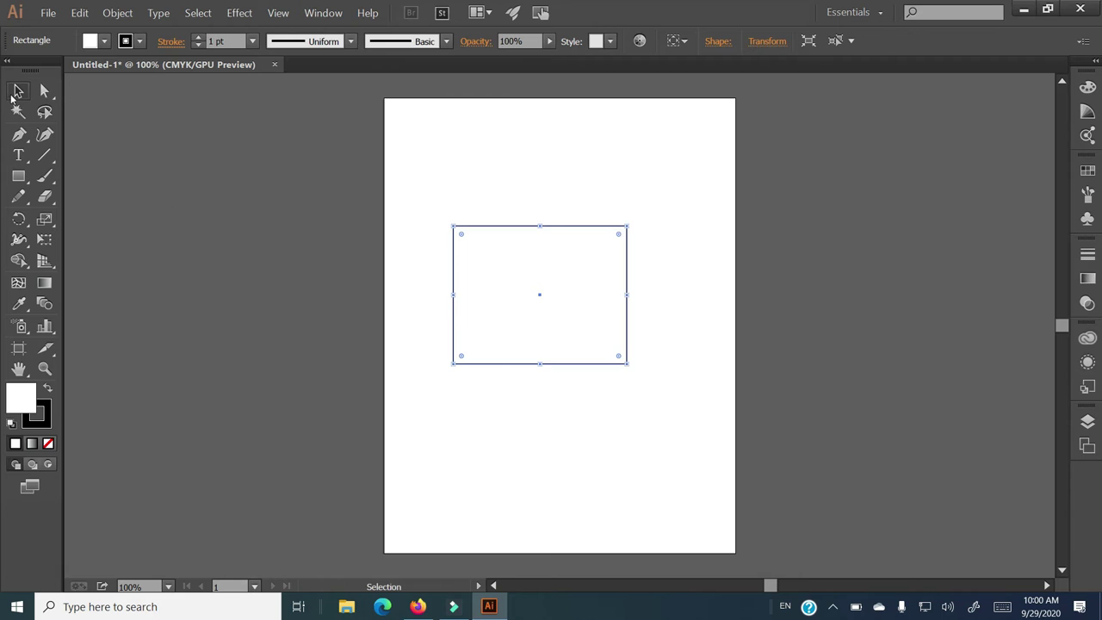
Fill the selected rectangle with a very dark maroon chosen in the Color Picker
left_click(17, 91)
double_click(19, 396)
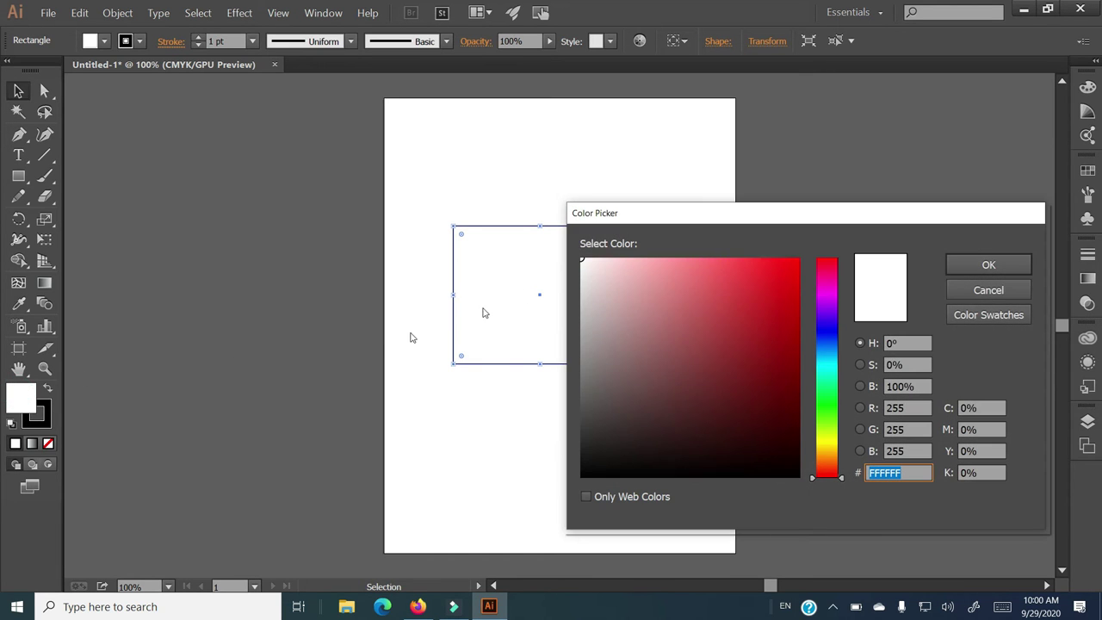
left_click_drag(686, 215, 353, 321)
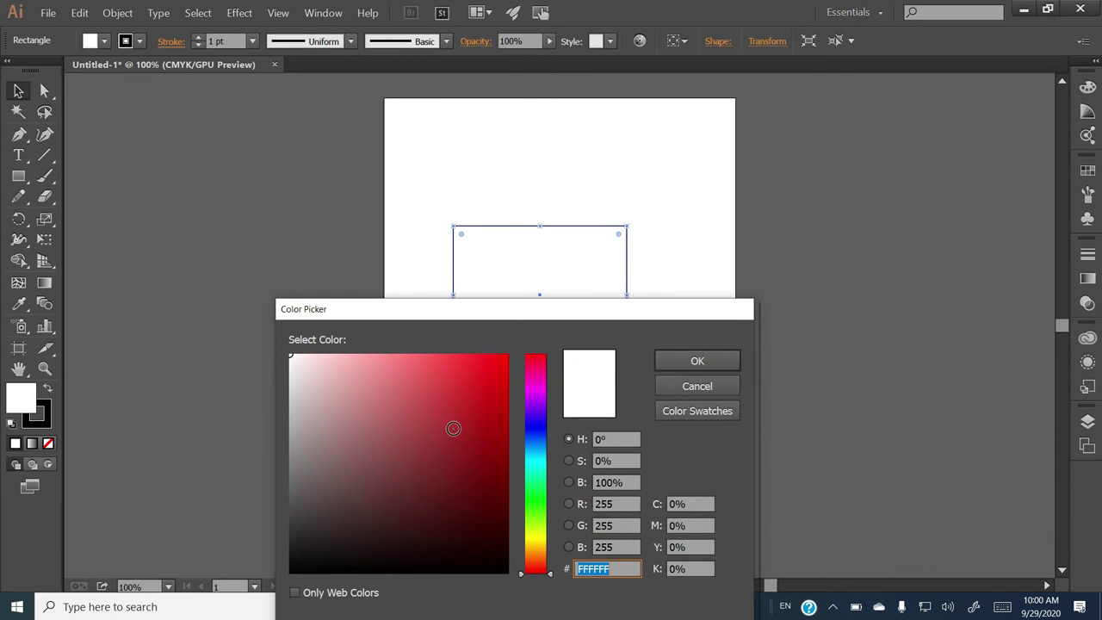
left_click_drag(450, 428, 497, 389)
left_click_drag(468, 507, 492, 543)
left_click(689, 363)
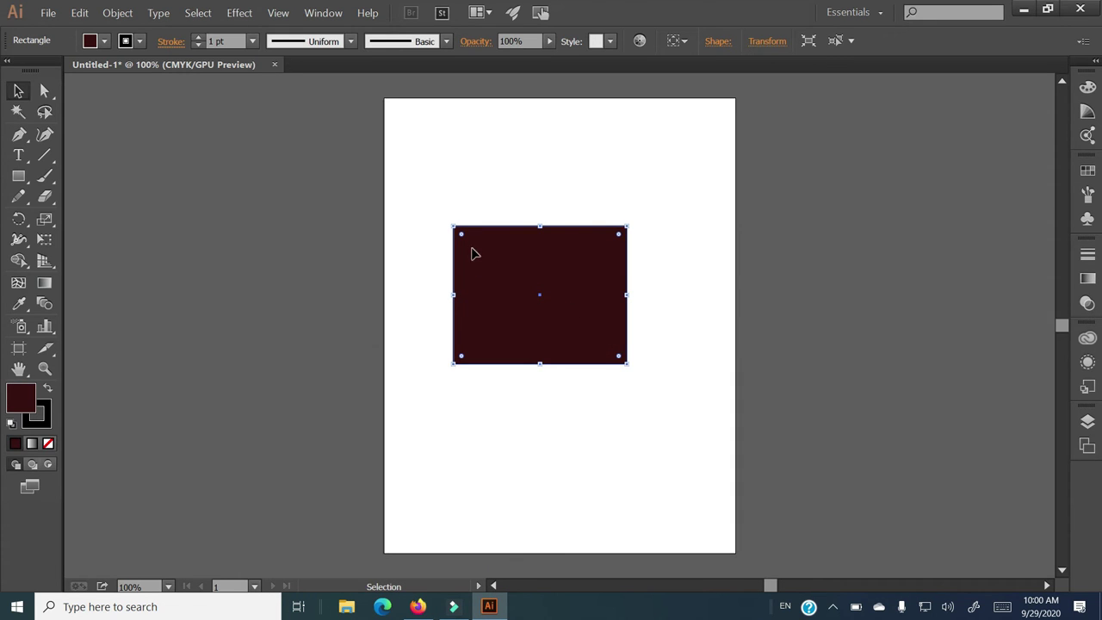
Set the rectangle's stroke to green (#12A502) in the Color Picker and deselect the shape
left_click(40, 416)
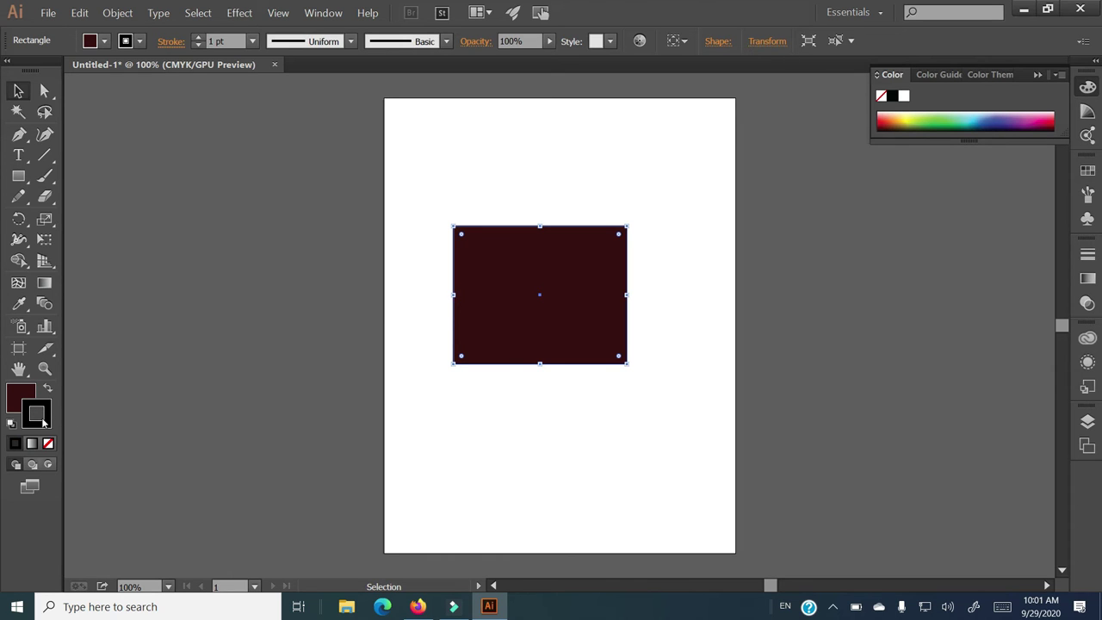
double_click(42, 421)
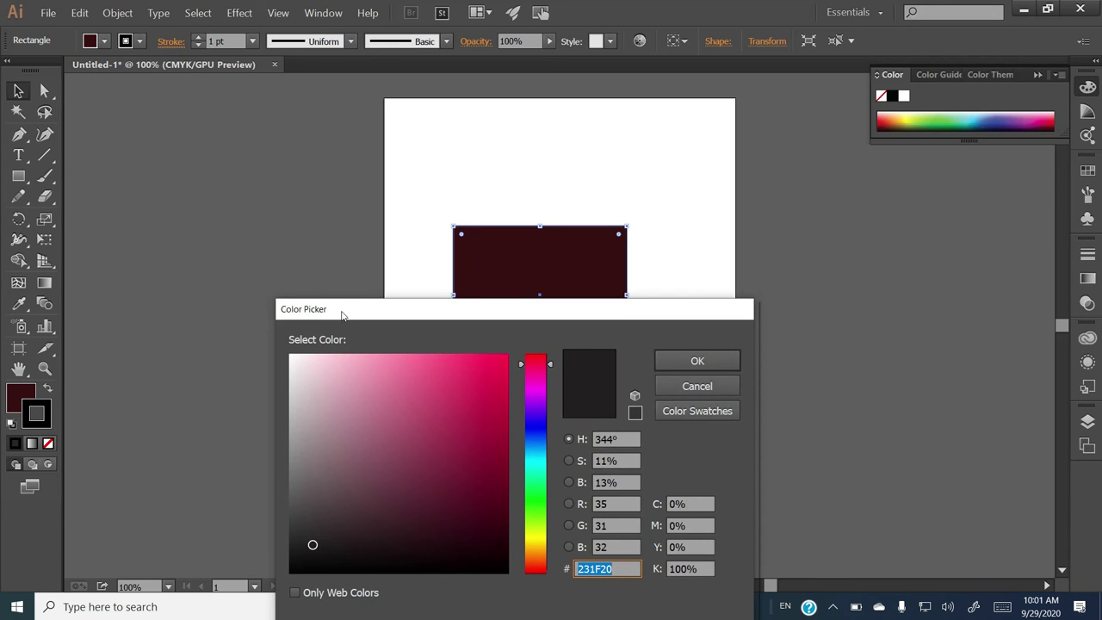
left_click_drag(340, 315, 337, 243)
mouse_move(431, 388)
left_mouse_down()
mouse_move(467, 421)
mouse_move(257, 286)
mouse_move(457, 433)
mouse_move(500, 418)
left_mouse_up()
left_click(527, 432)
left_click(500, 358)
left_click(693, 288)
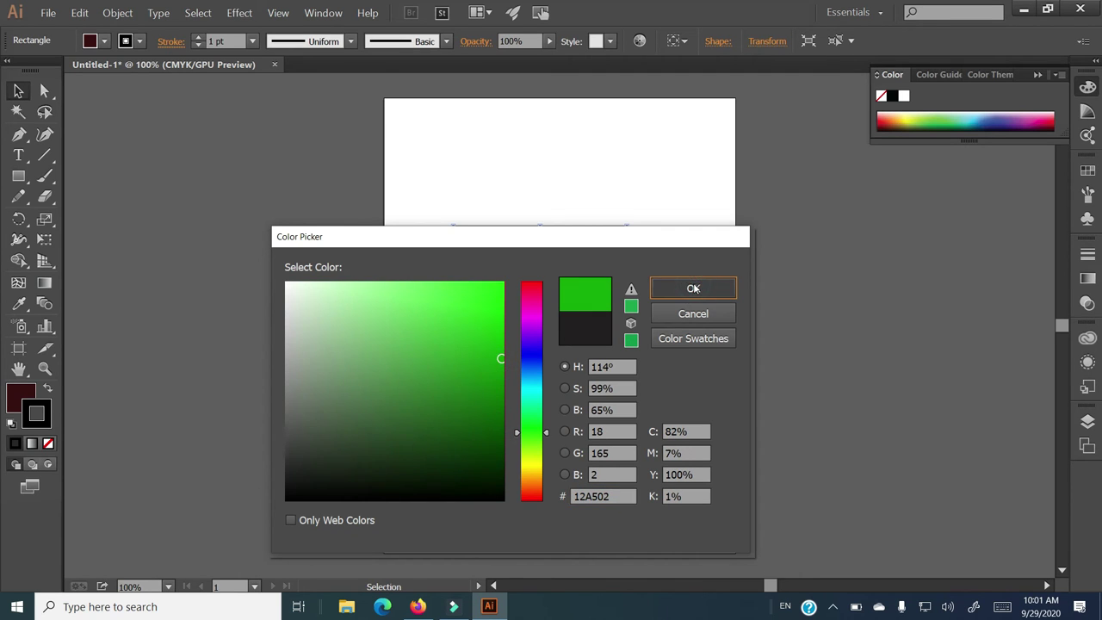
left_click(413, 310)
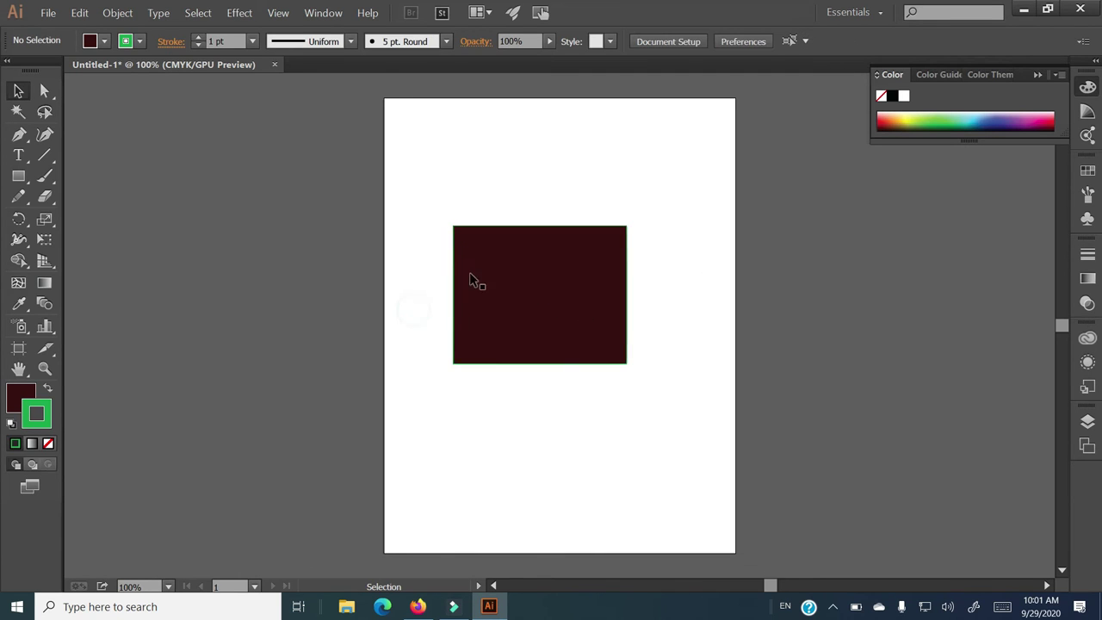
Select the rectangle and increase its stroke weight to 12 pt
left_click(478, 274)
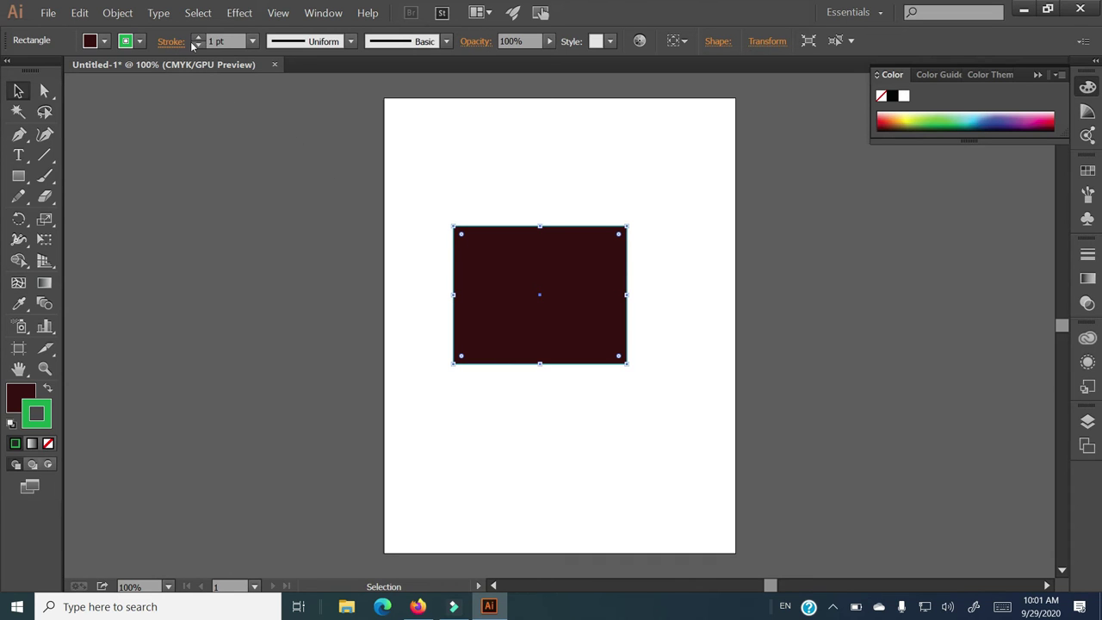
left_click(198, 38)
left_click(198, 38)
left_click(199, 38)
left_click(199, 38)
left_click(199, 38)
left_click(199, 38)
left_click(199, 38)
left_click(199, 38)
left_click(198, 38)
left_click(199, 38)
left_click(199, 38)
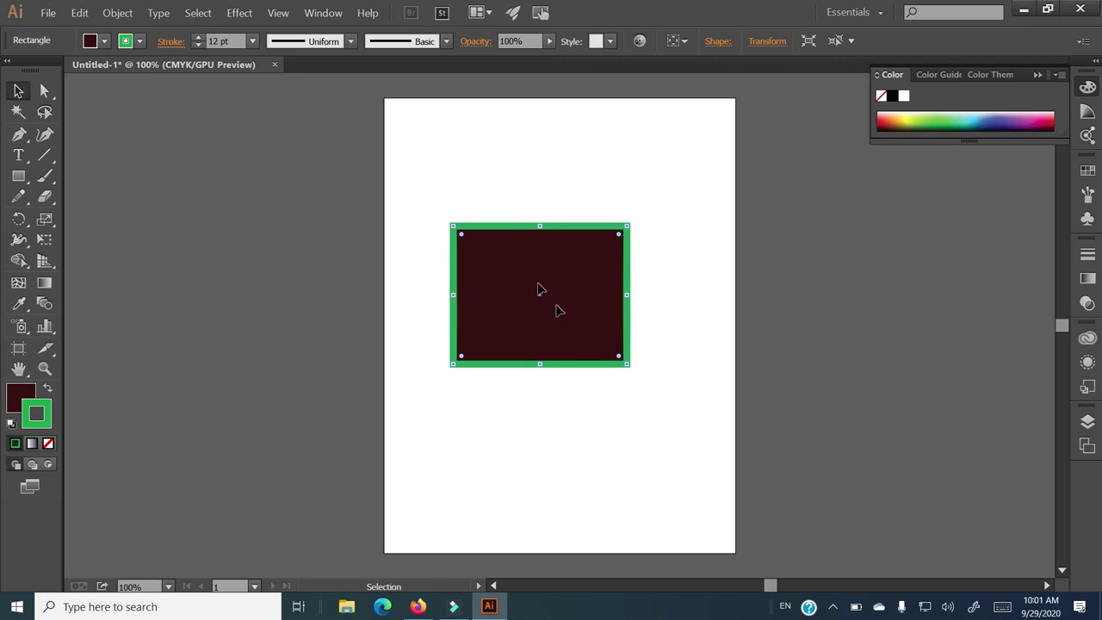
Reselect the rectangle and move it to the upper-left area of the artboard
left_click(417, 204)
left_click_drag(417, 203, 685, 398)
left_click_drag(574, 336, 545, 258)
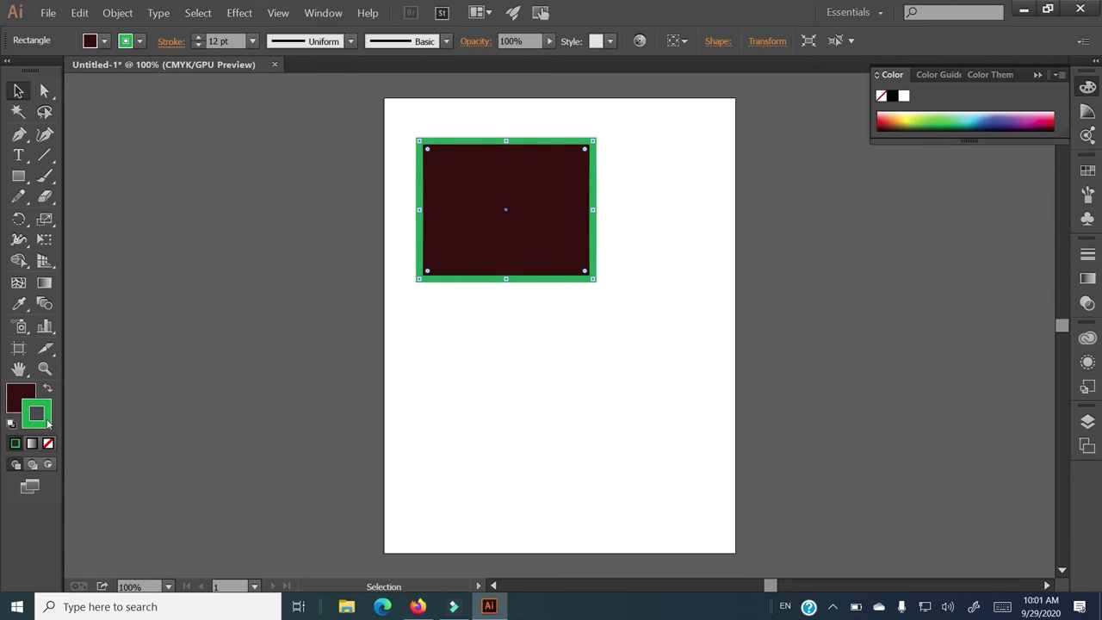
Make the fill active and recolor the rectangle's fill light green from the color spectrum
left_click(24, 406)
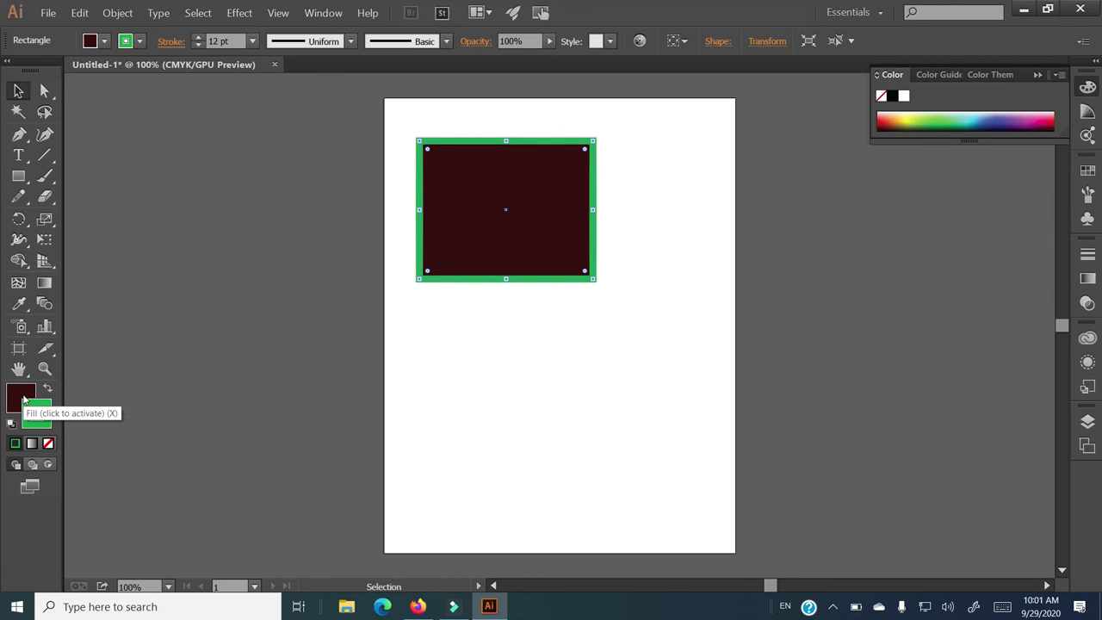
left_click(36, 415)
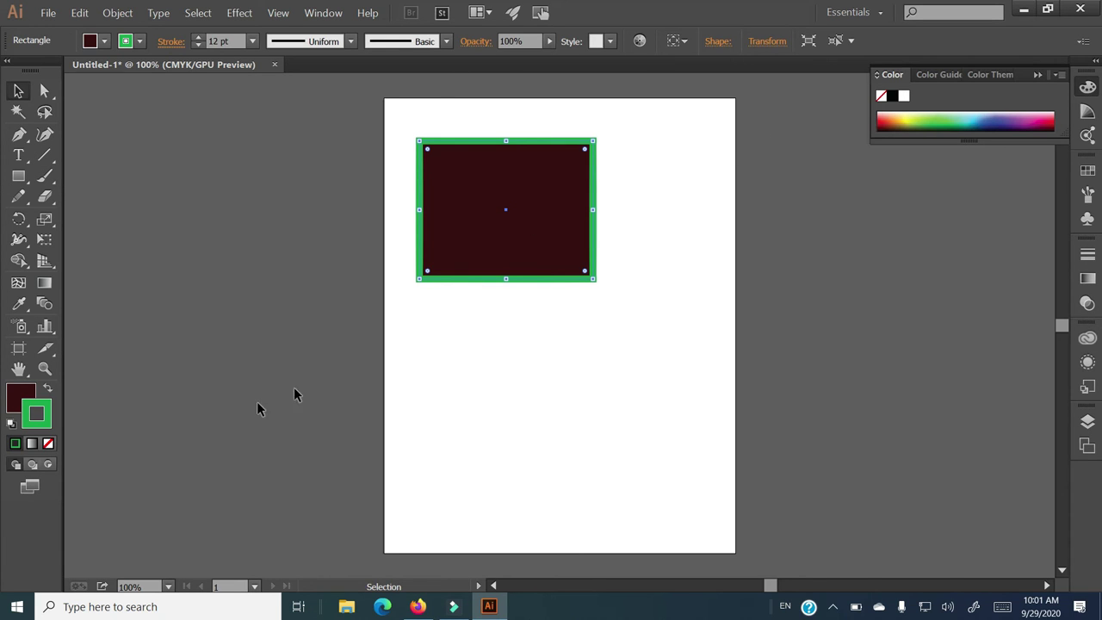
left_click(14, 398)
left_click(1089, 87)
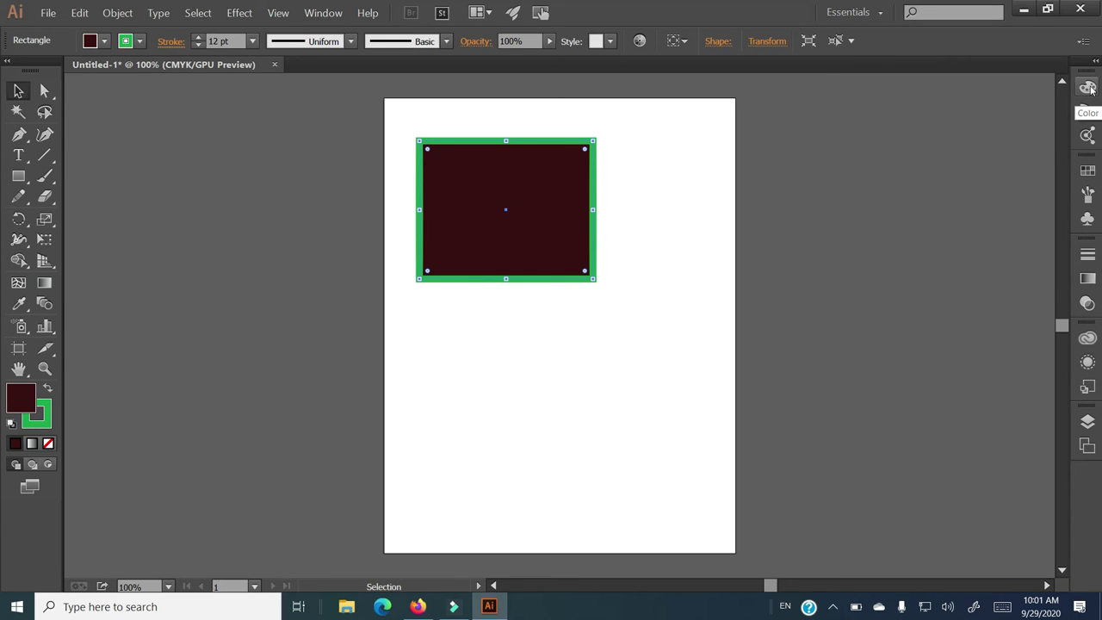
left_click(1088, 87)
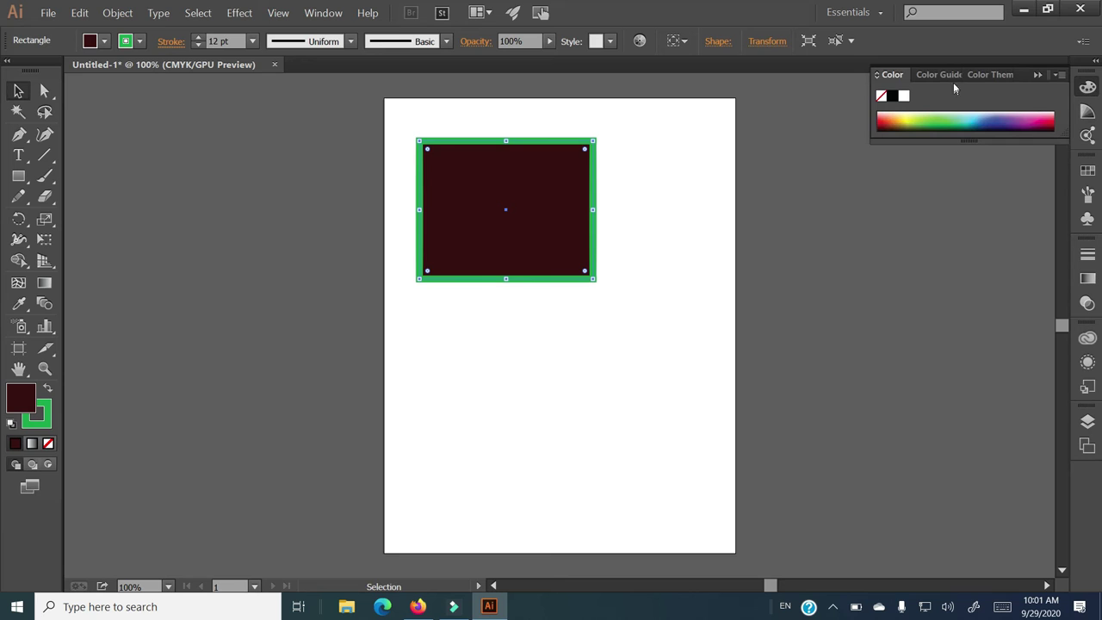
left_click_drag(916, 115, 948, 113)
left_click(975, 116)
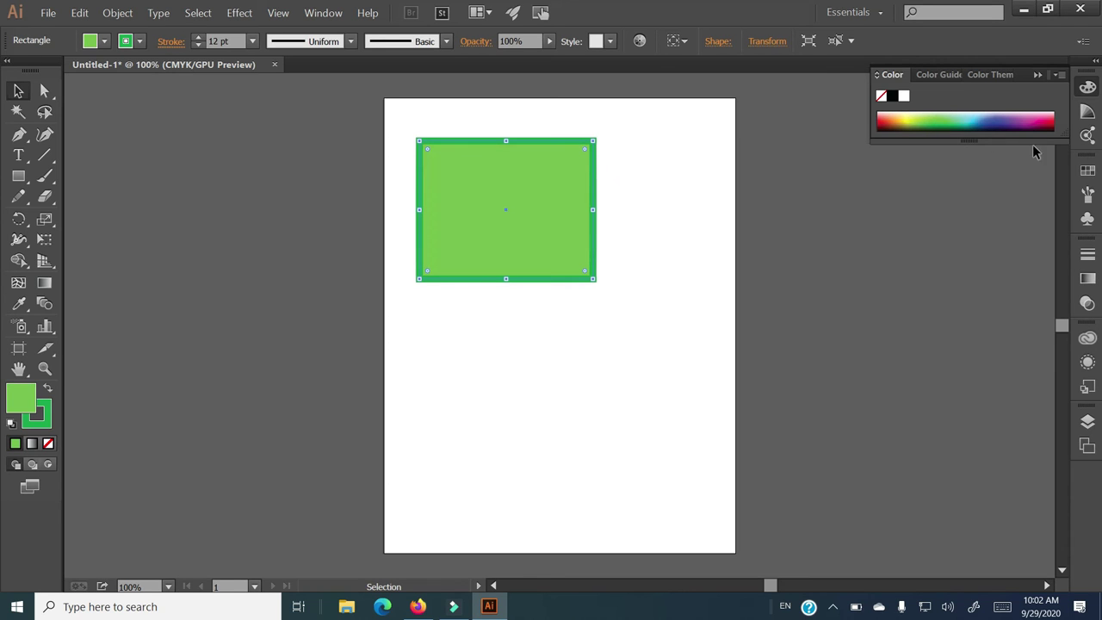
Display the Color Guide's shades and tints for the rectangle's light green fill
left_click(1087, 113)
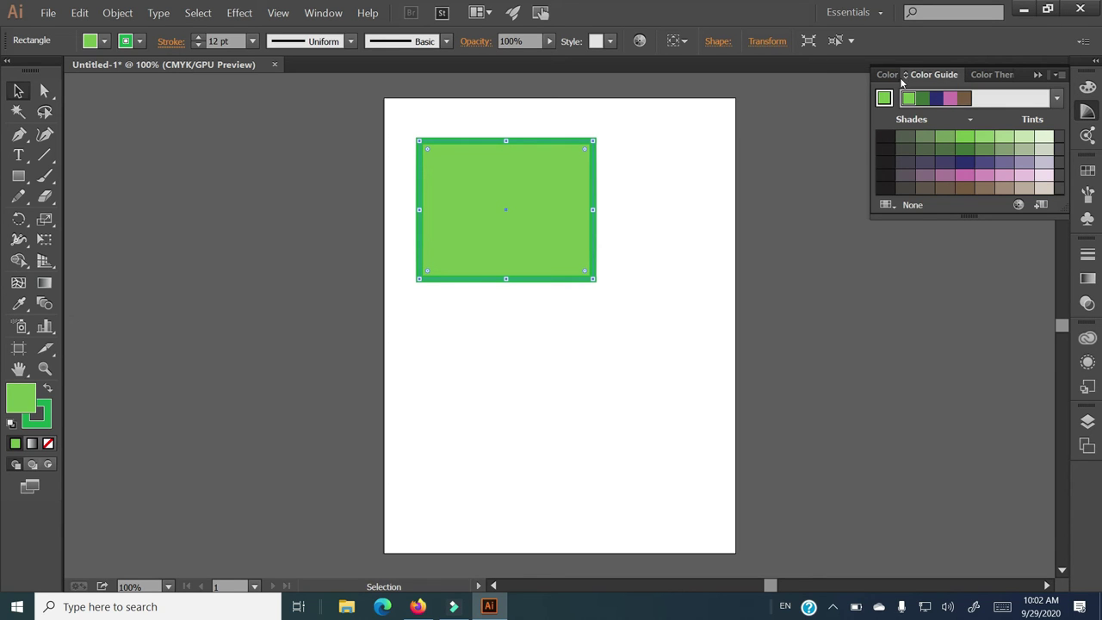
left_click(890, 78)
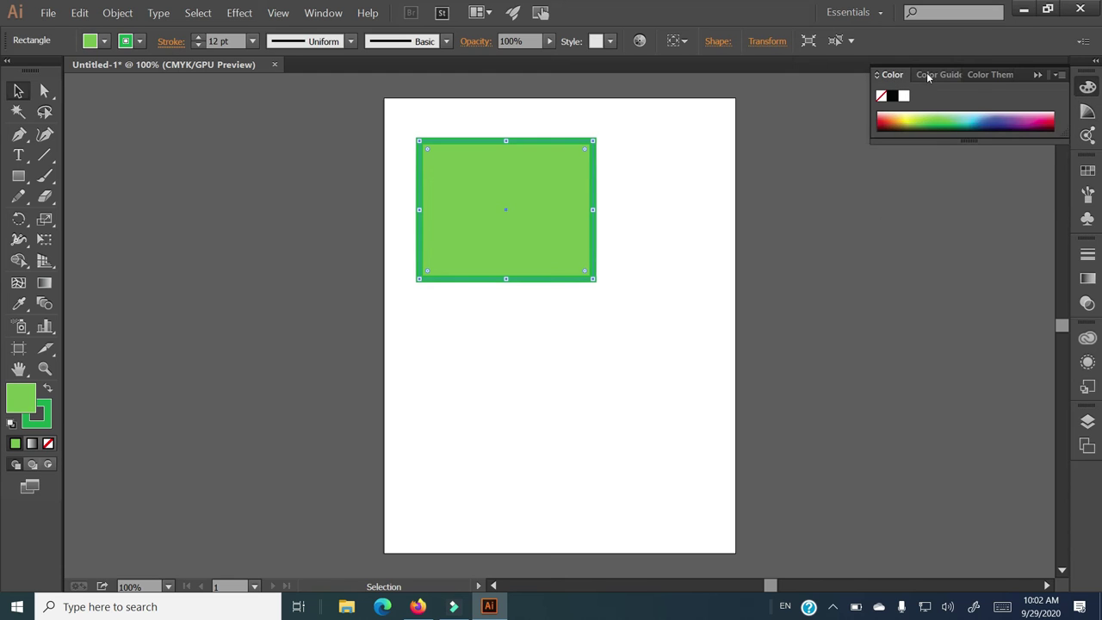
left_click(928, 77)
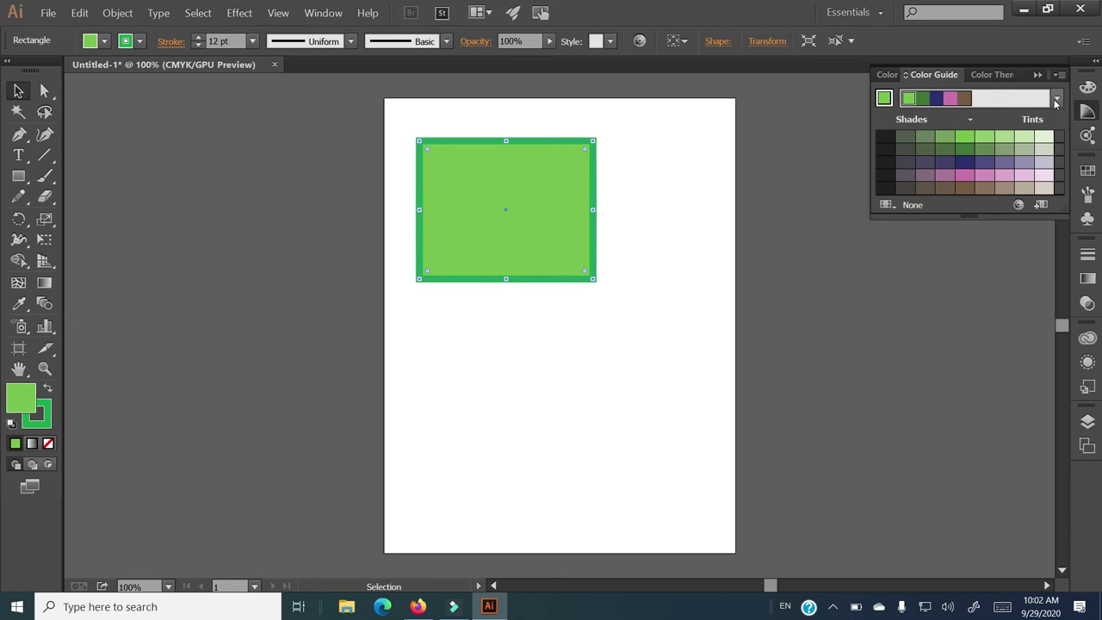
Apply the Right Complement harmony rule to the light green base color in the Color Guide
left_click(1057, 99)
scroll(965, 288, "up", 5)
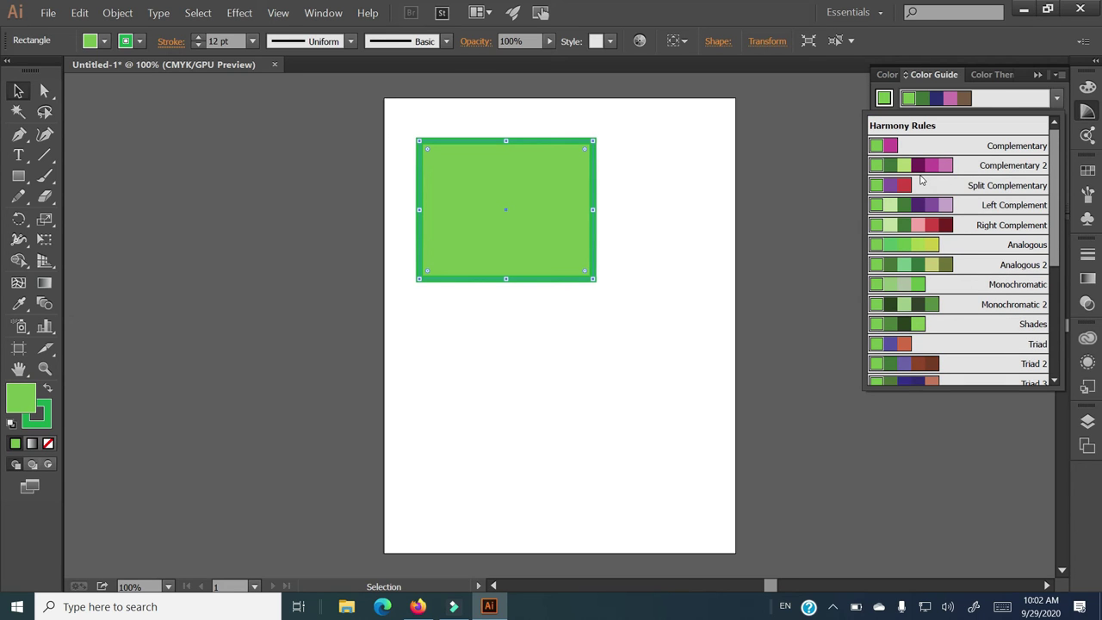
left_click(934, 231)
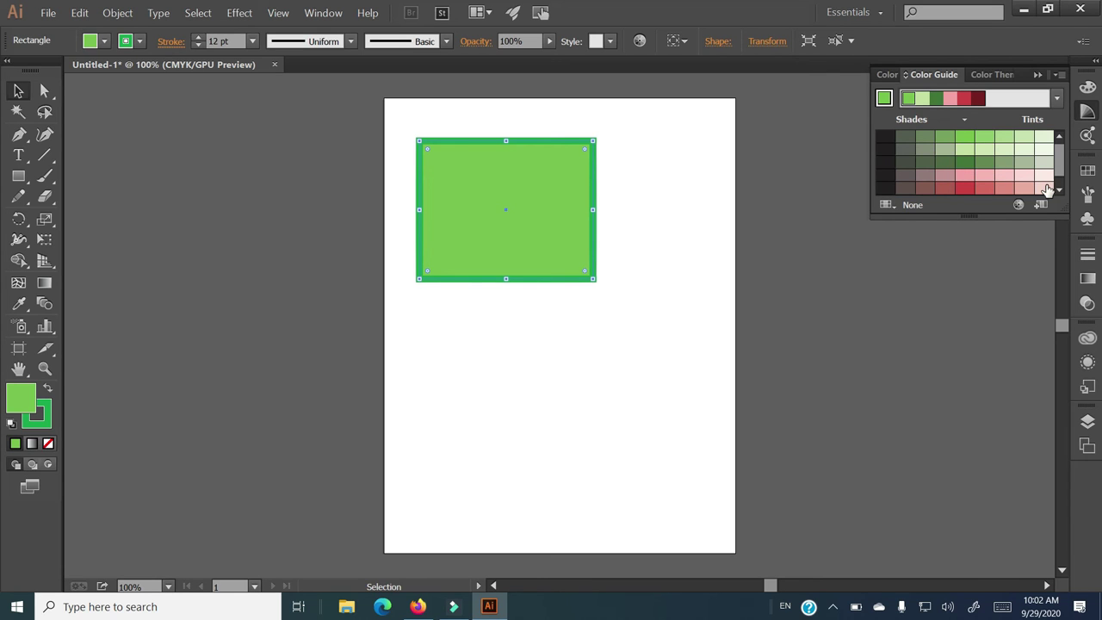
Try several red, green and pink Color Guide swatches on the rectangle's fill, and settle on light salmon pink
left_click(1004, 177)
left_click(964, 188)
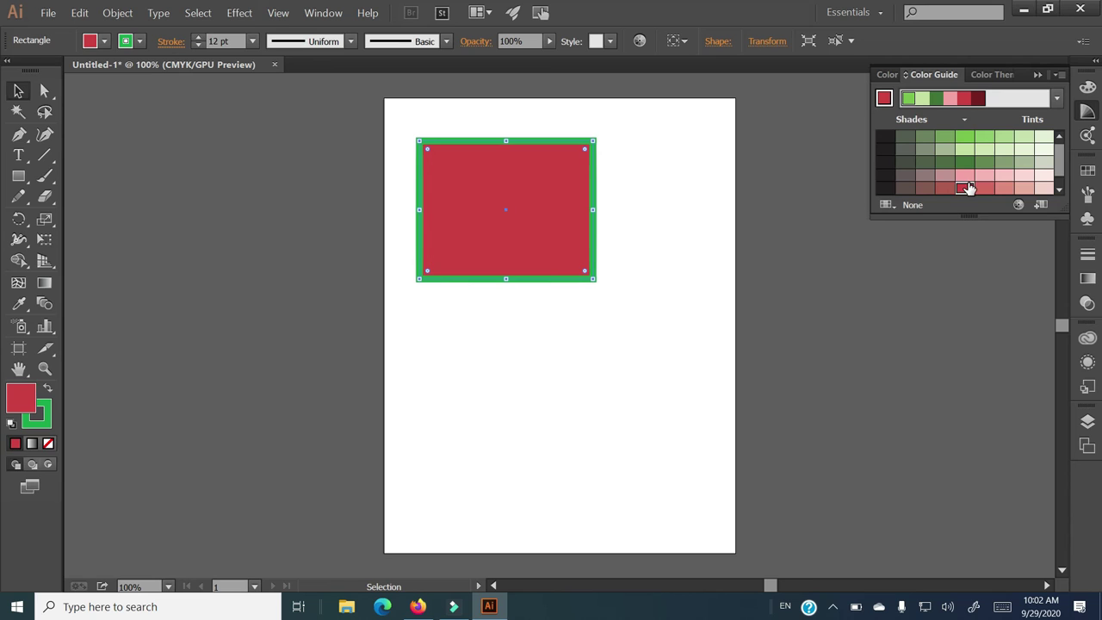
left_click(964, 162)
left_click(985, 163)
left_click(1003, 164)
left_click(1004, 177)
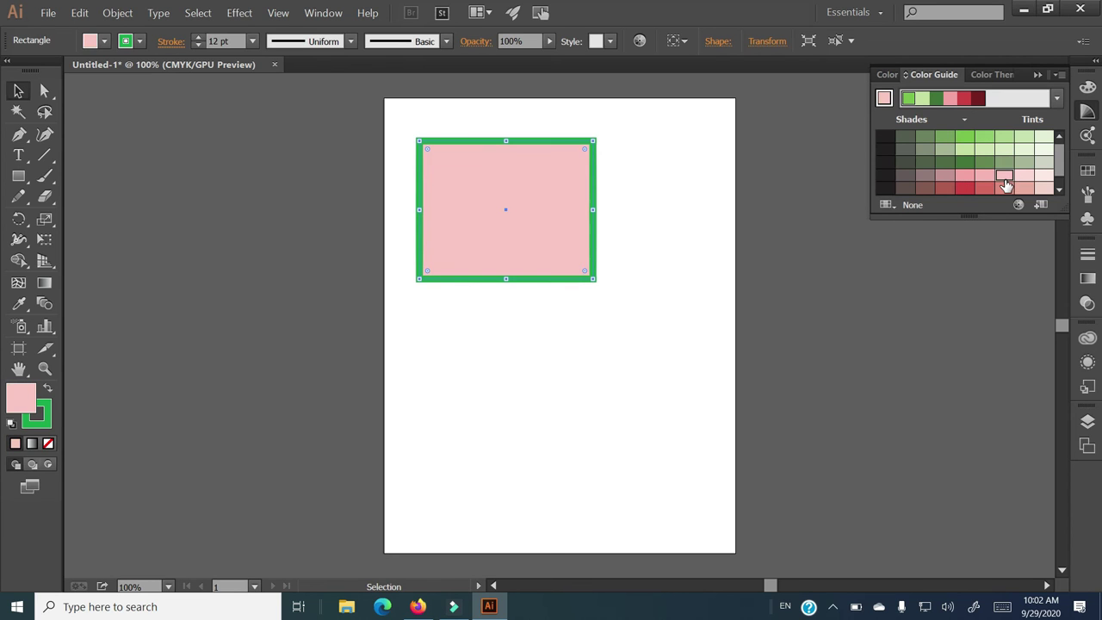
left_click(1008, 191)
left_click(981, 177)
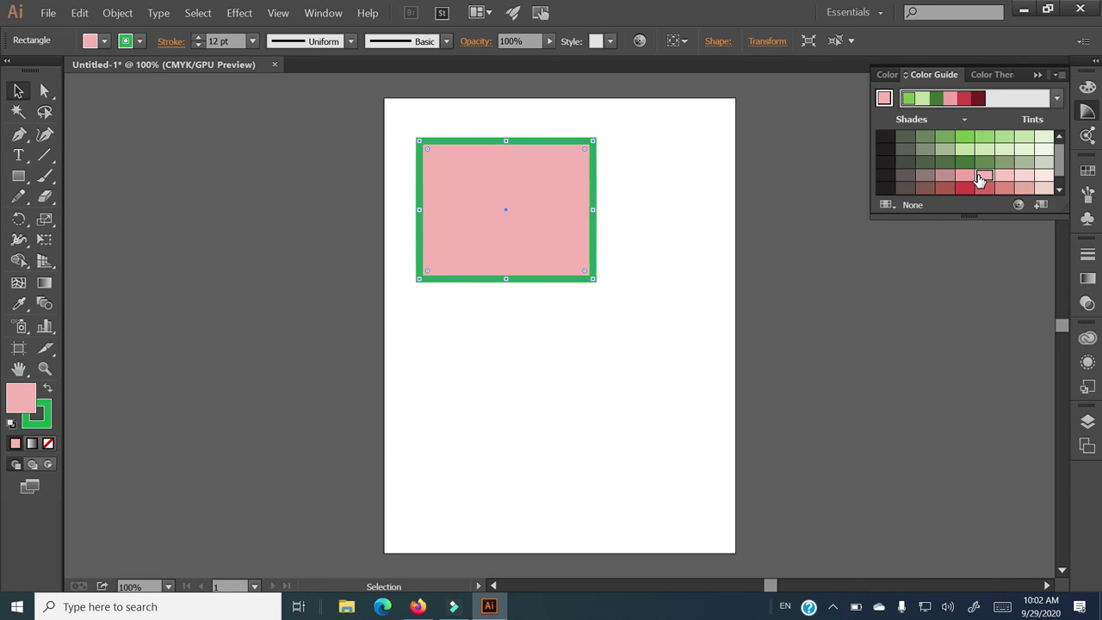
left_click(1081, 110)
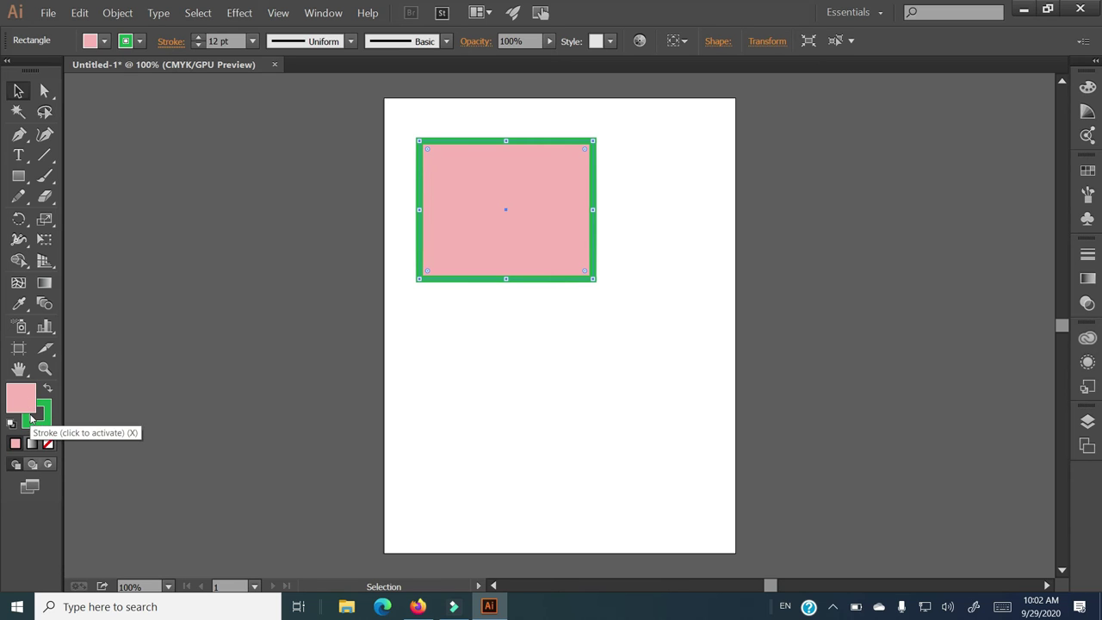
Draw an ellipse below the rectangle with the Ellipse tool, and delete it
left_click(29, 181)
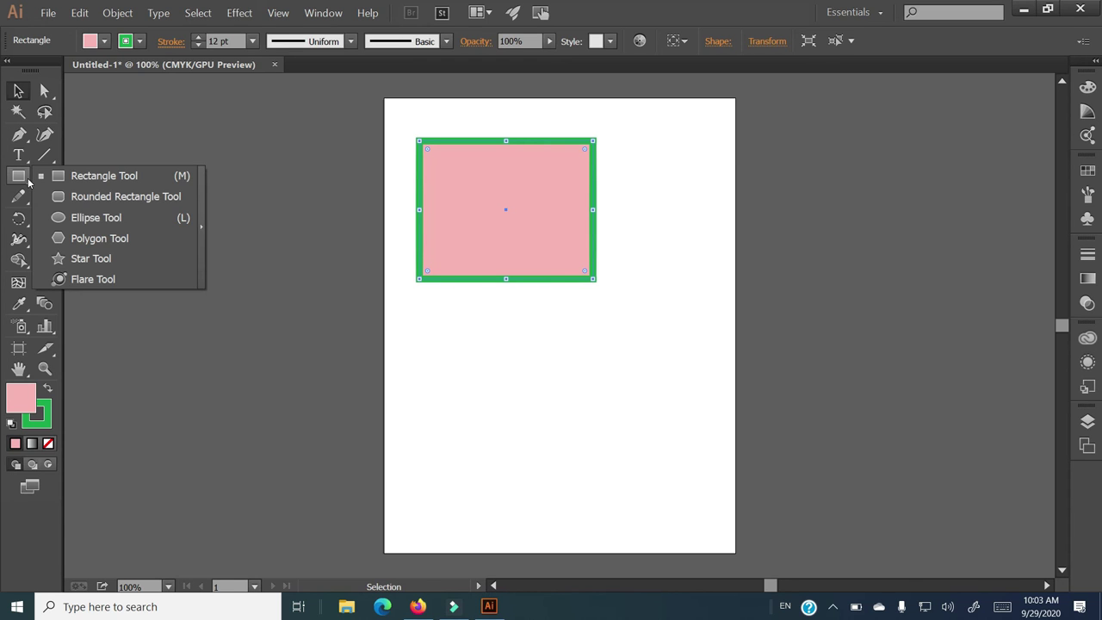
left_click(95, 222)
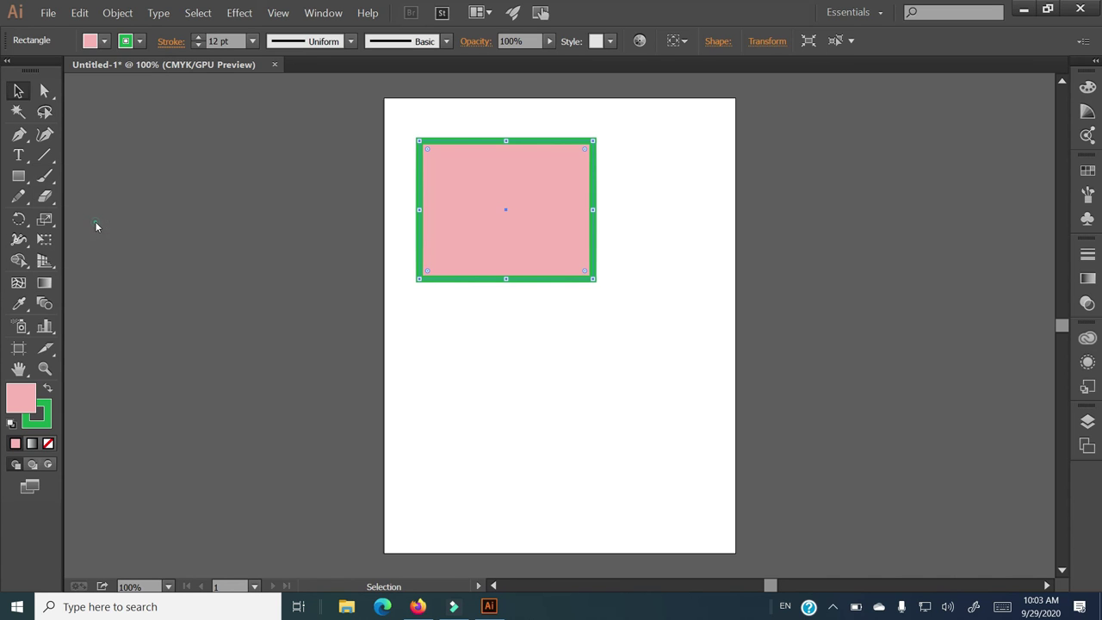
mouse_move(469, 342)
left_mouse_down()
mouse_move(555, 422)
mouse_move(632, 464)
left_mouse_up()
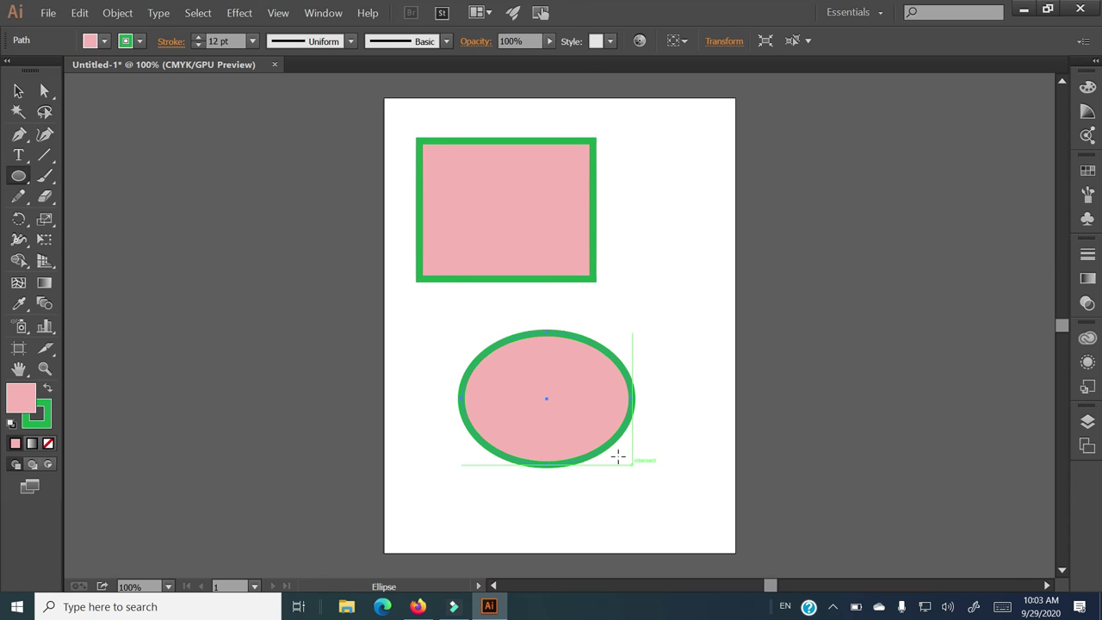
left_click(18, 90)
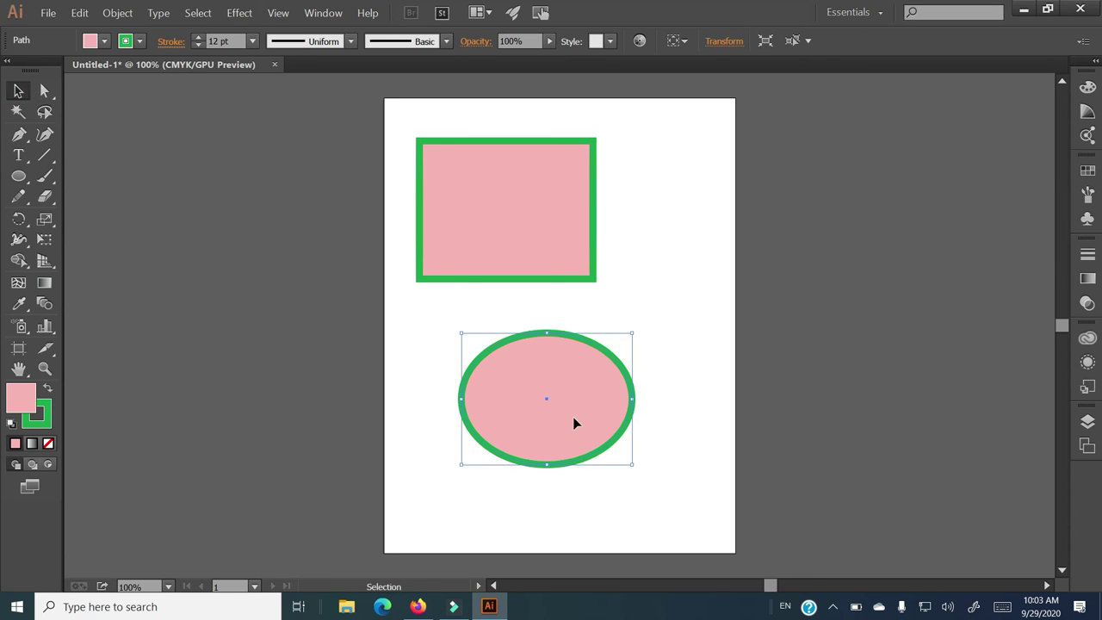
key("Delete")
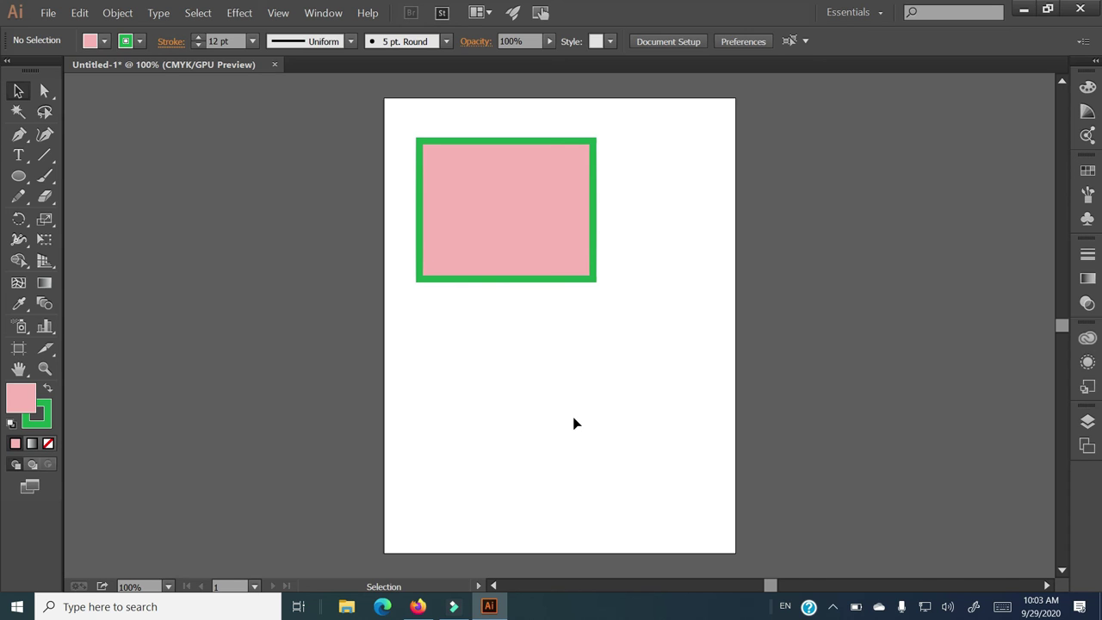
Draw a perfect circle below the rectangle with the Ellipse tool
left_click(18, 175)
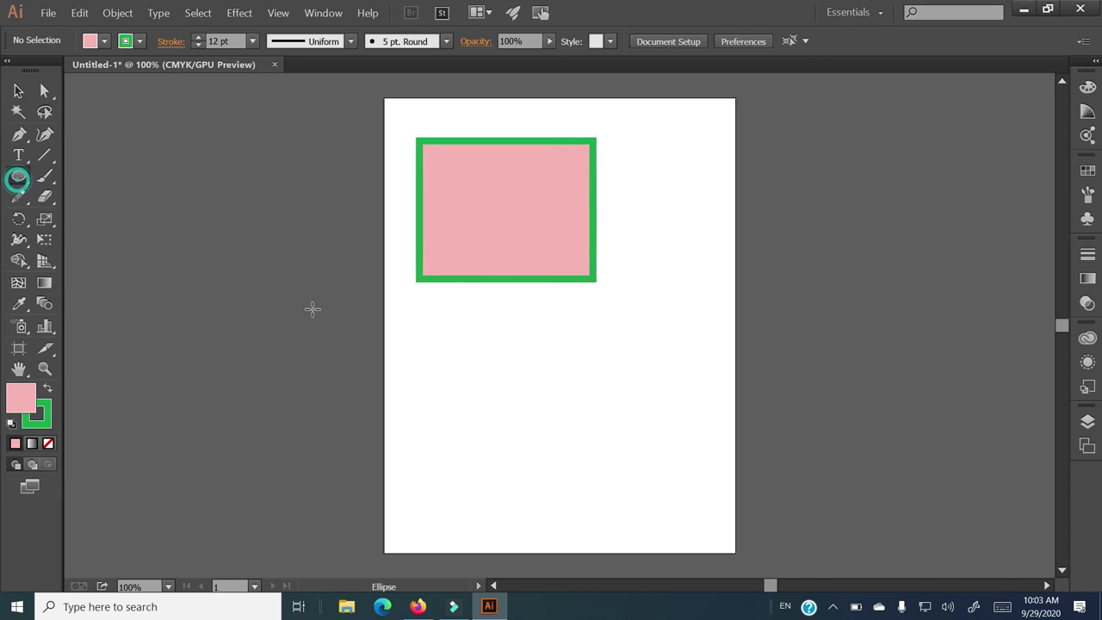
left_click_drag(458, 337, 628, 507)
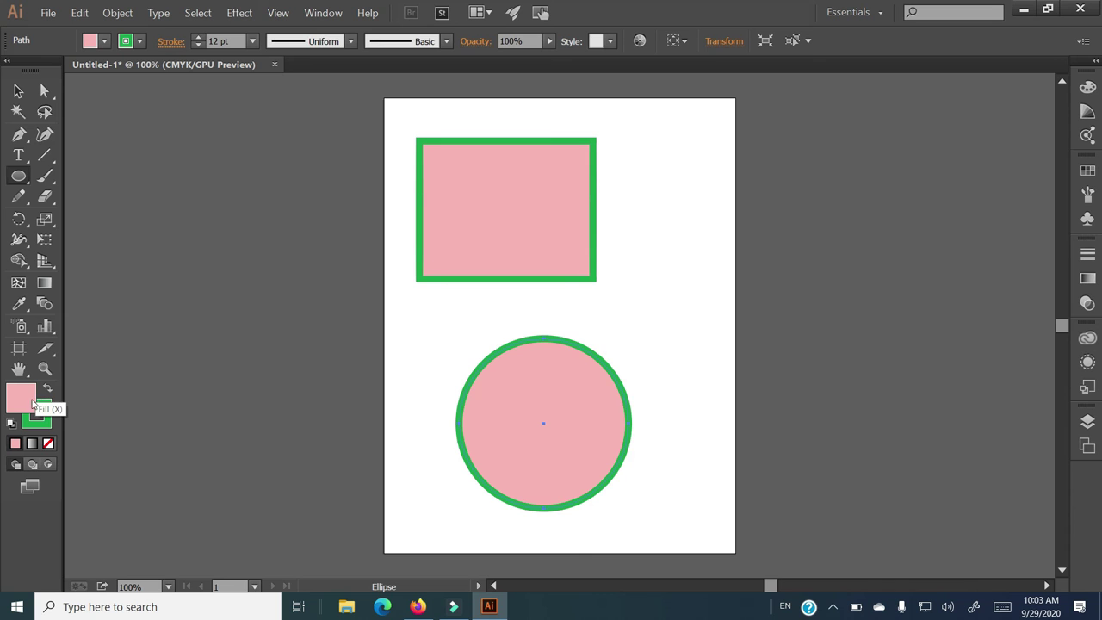
Give the circle a magenta fill and a brown stroke from the swatches
left_click(103, 43)
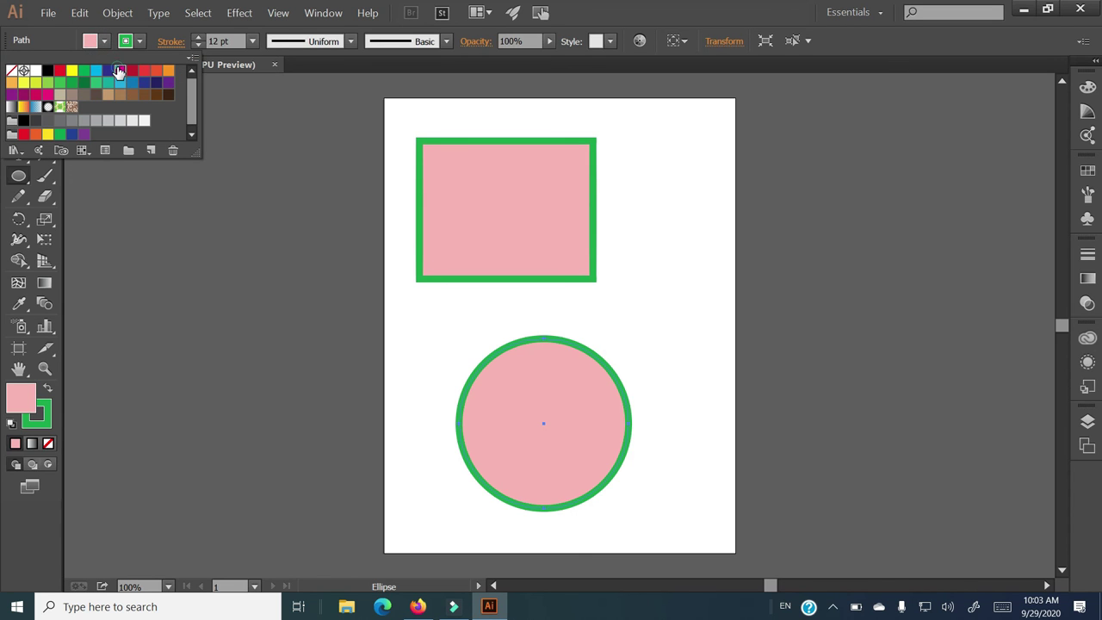
left_click(119, 70)
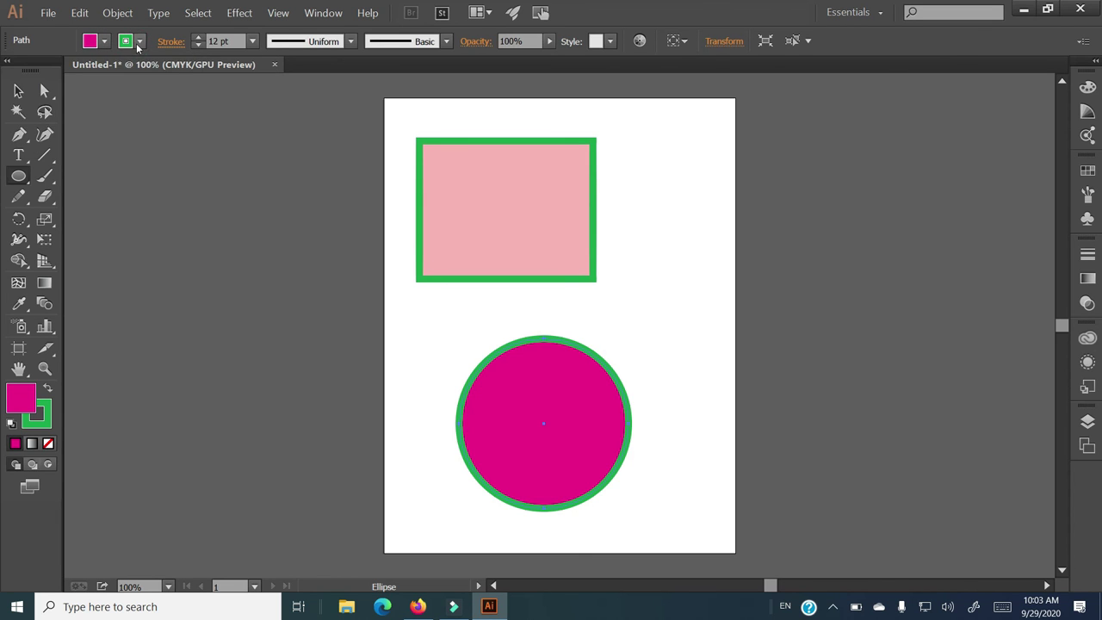
left_click(138, 42)
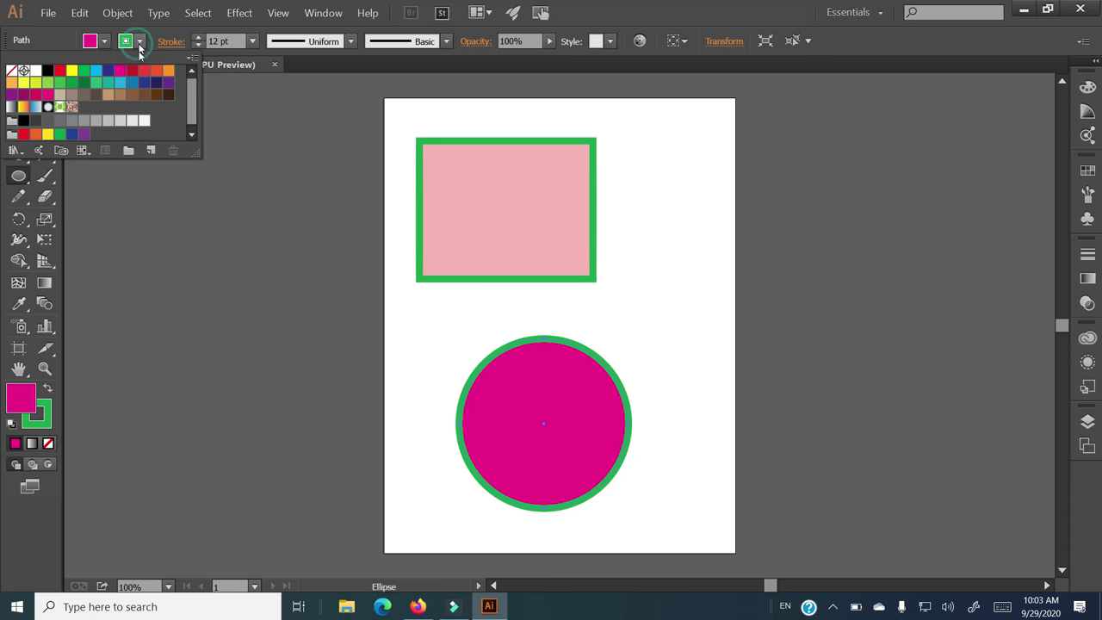
left_click(150, 97)
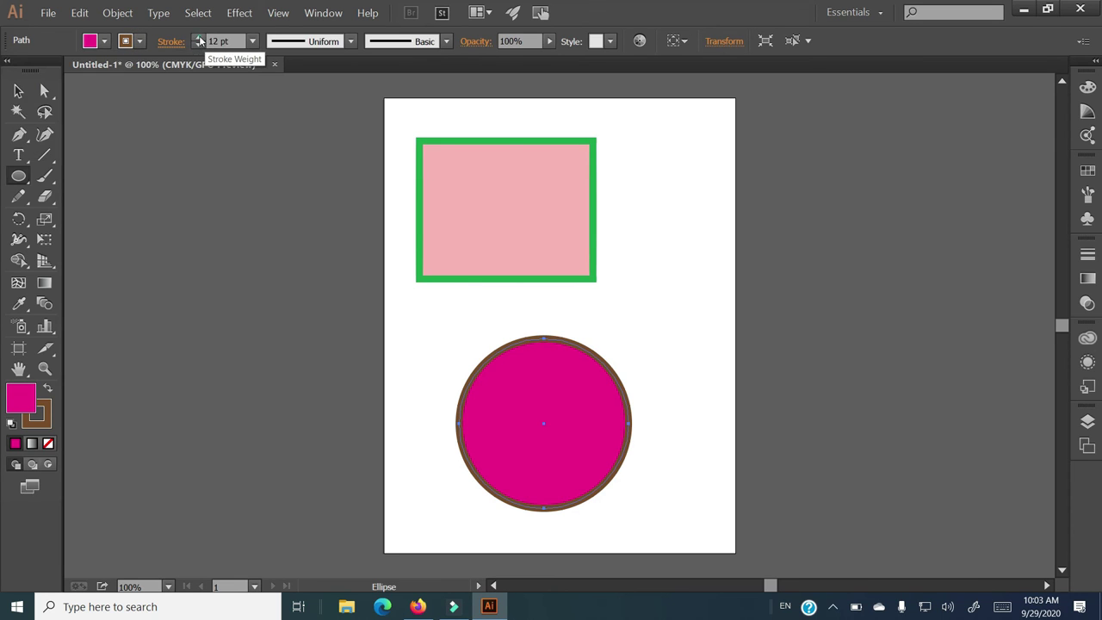
Increase the circle's stroke weight to 21 pt
left_click(199, 40)
left_click(199, 40)
left_click(199, 41)
left_click(198, 41)
left_click(199, 40)
left_click(199, 41)
left_click(199, 40)
left_click(199, 41)
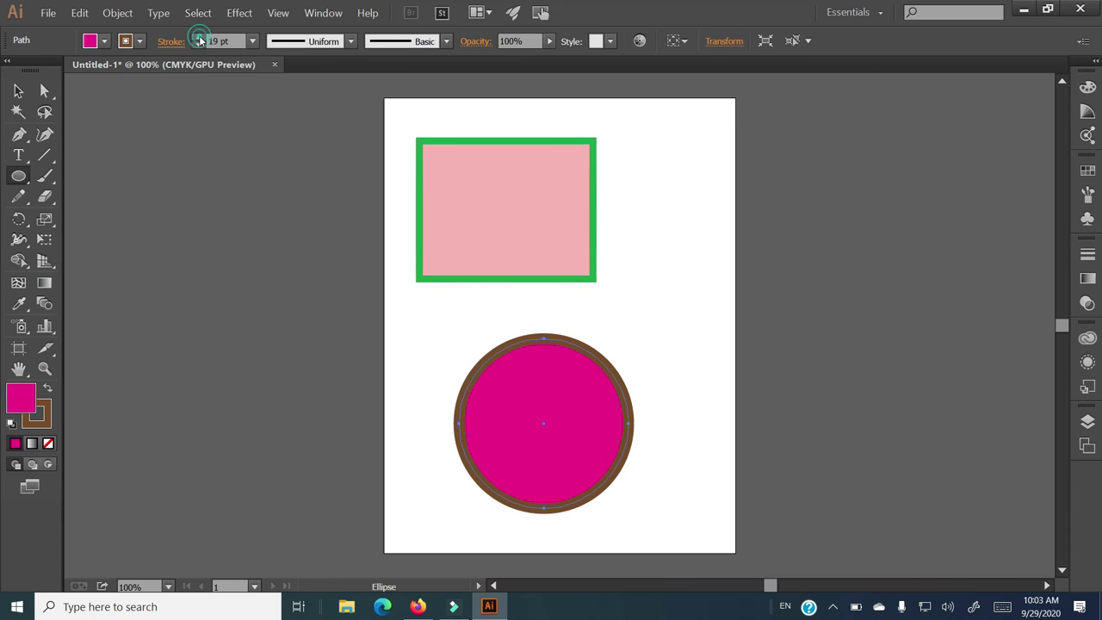
left_click(199, 41)
left_click(199, 41)
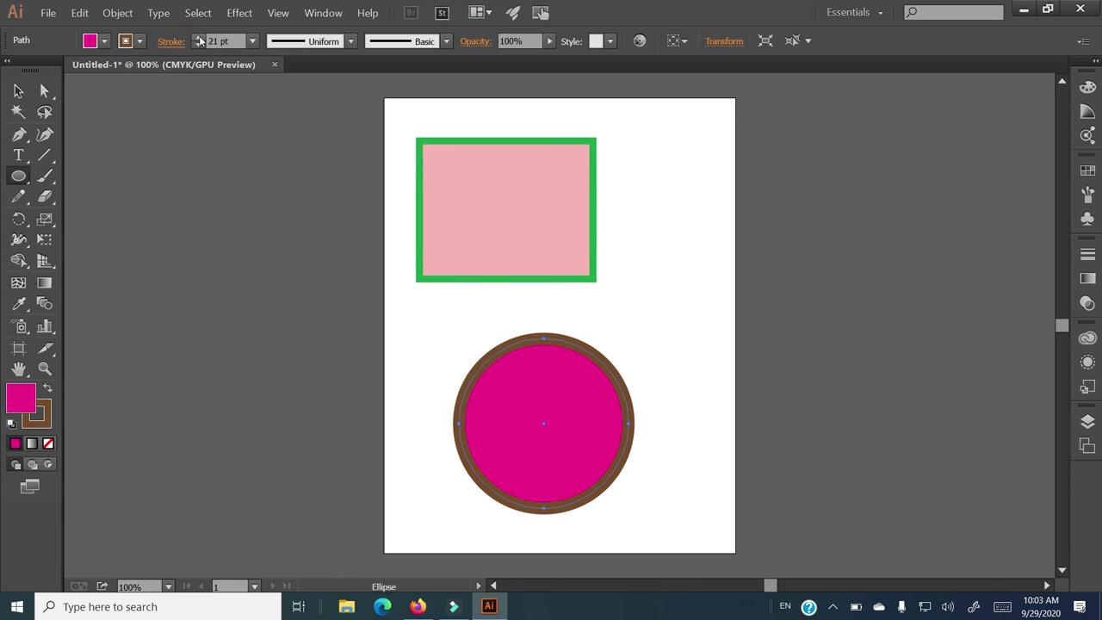
Try the lens-shaped width profile on the circle's stroke, and switch it to Width Profile 2
left_click(322, 41)
left_click(324, 93)
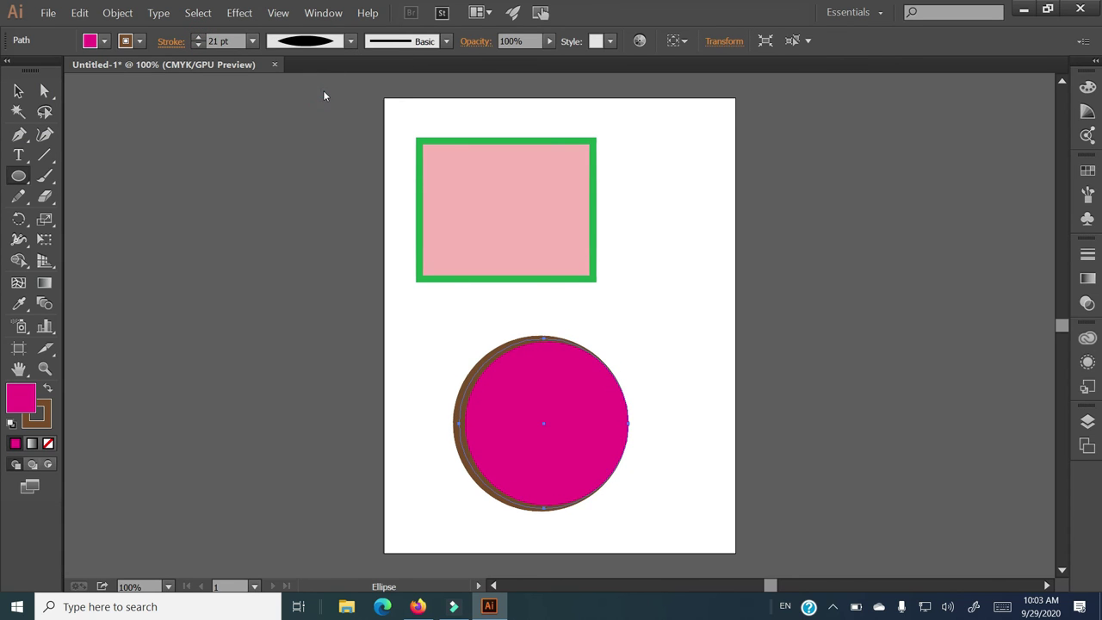
left_click(348, 41)
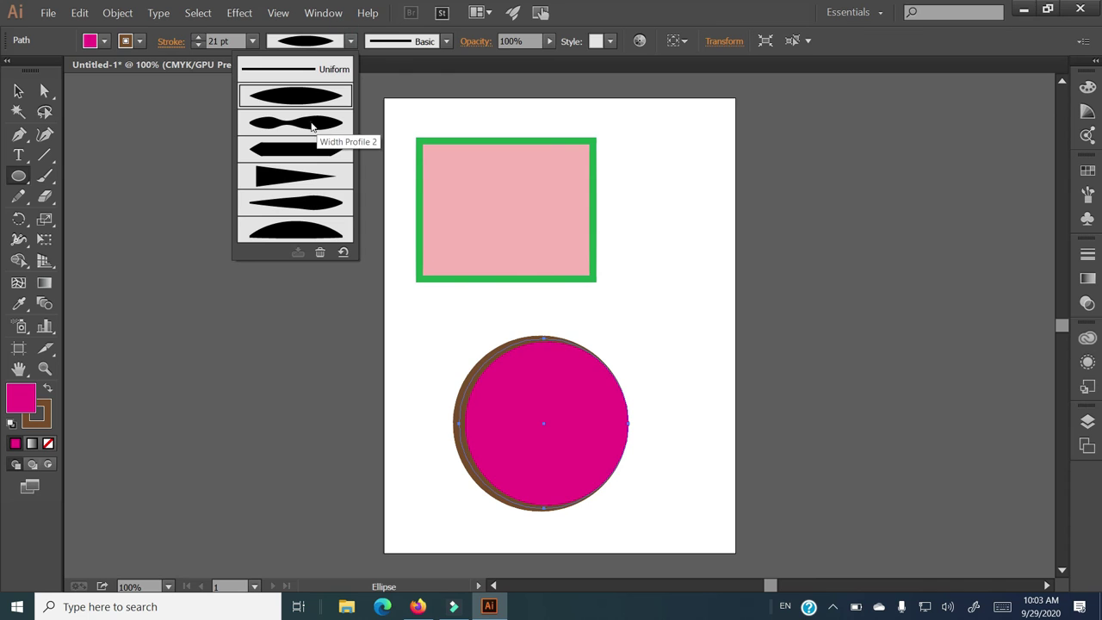
left_click(313, 129)
Try the orange arrow-ended and 6.00 bristle brushes on the circle's stroke, and settle on the blue denim pattern brush
left_click(424, 41)
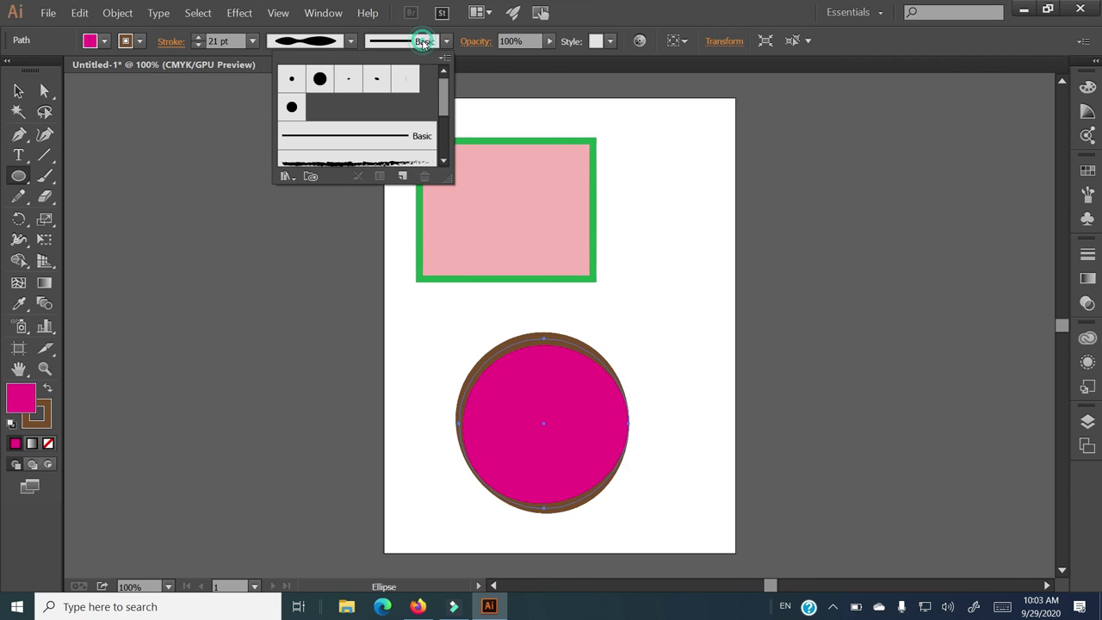
scroll(413, 116, "down", 5)
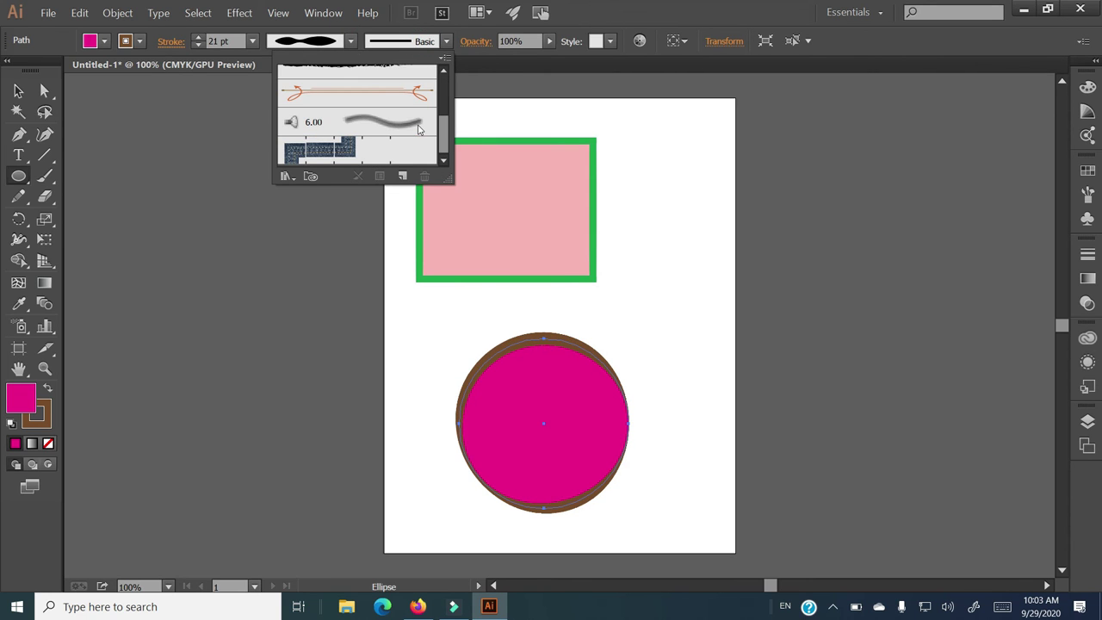
scroll(375, 140, "up", 2)
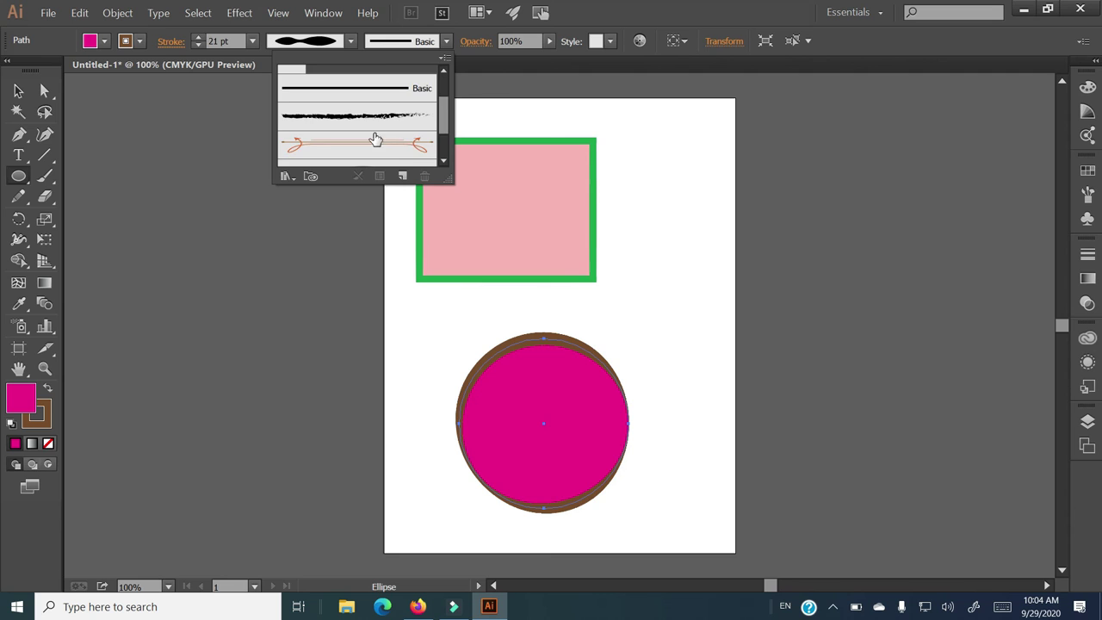
scroll(376, 140, "down", 2)
left_click(367, 96)
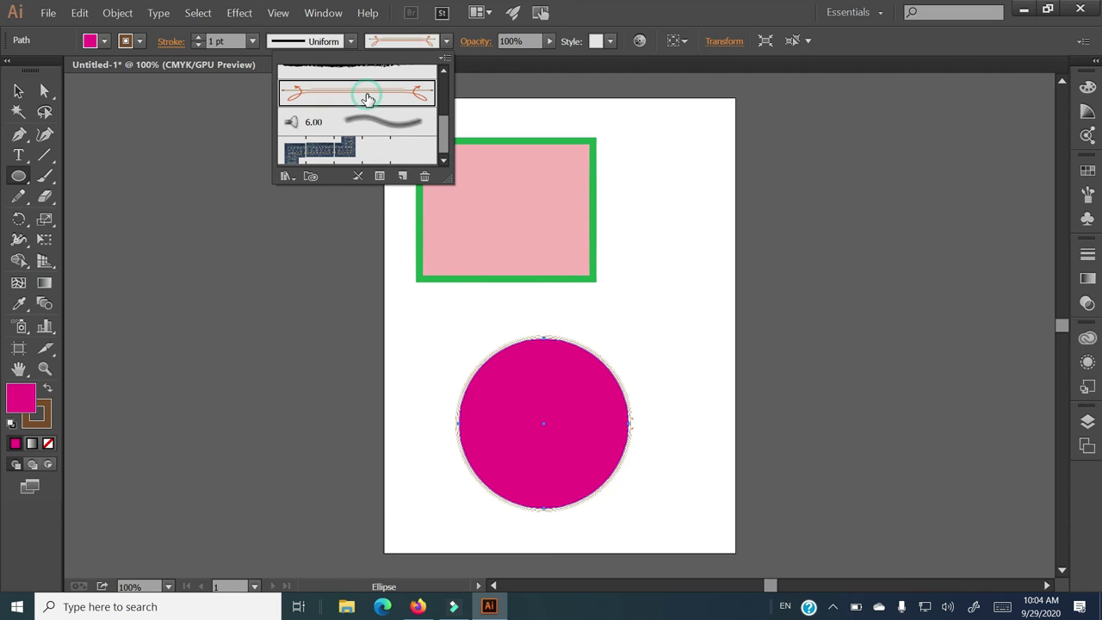
left_click(374, 121)
left_click(343, 151)
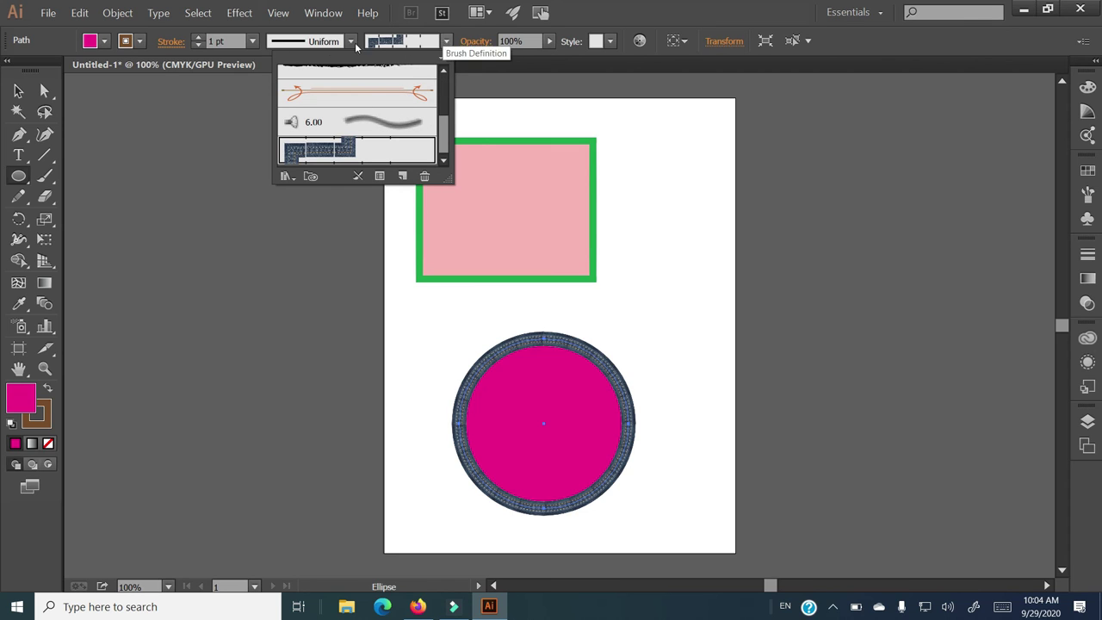
left_click(224, 150)
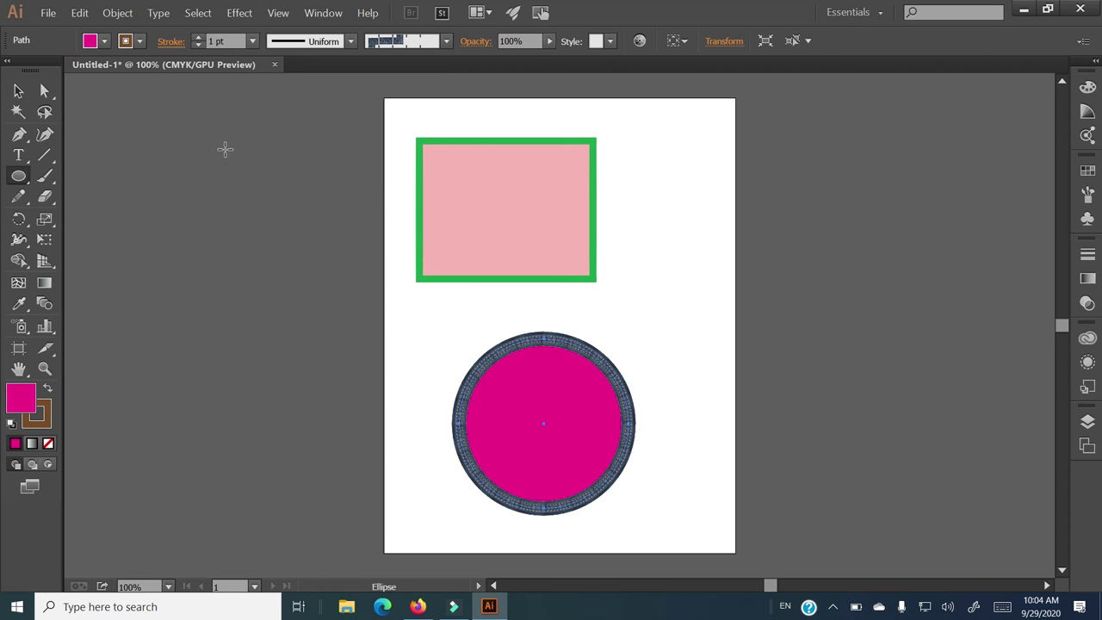